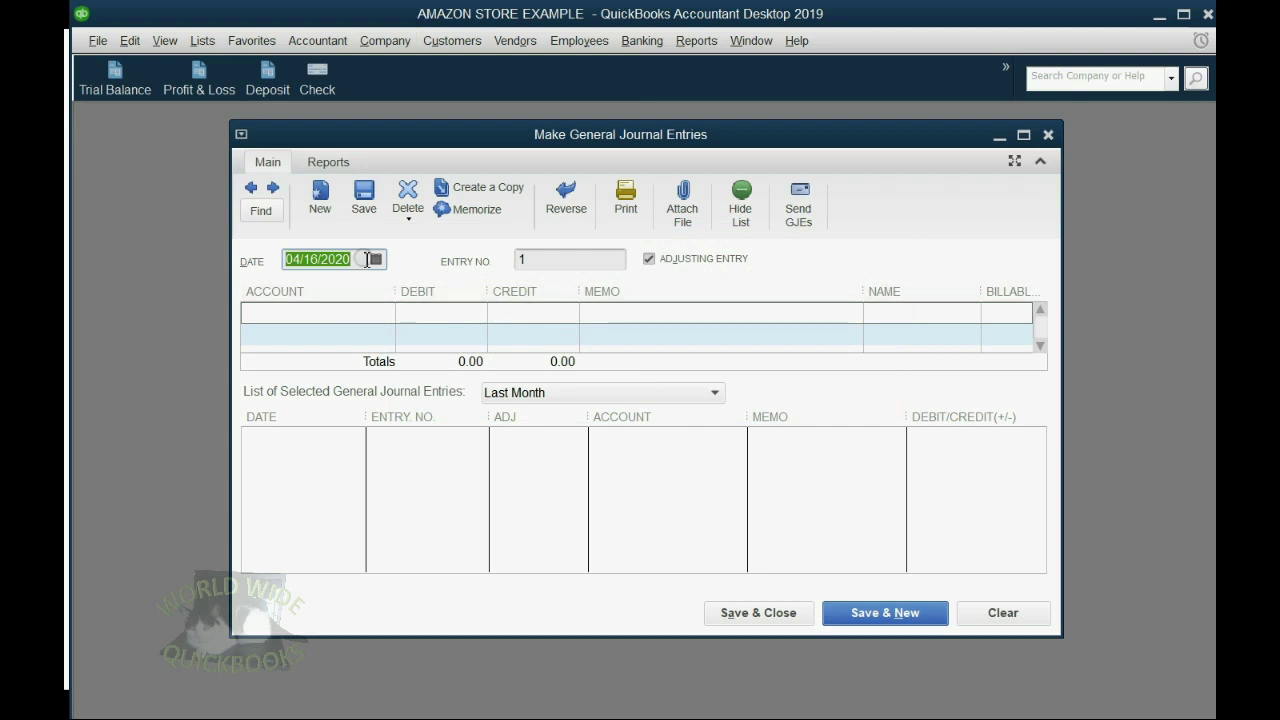
Step: Set the adjusting journal entry's date to 04/01/2019
{"action": "left_click", "coordinate": [376, 259]}
{"action": "left_click", "coordinate": [376, 353]}
{"action": "left_click", "coordinate": [350, 259]}
{"action": "key", "text": "BackSpace"}
{"action": "key", "text": "BackSpace"}
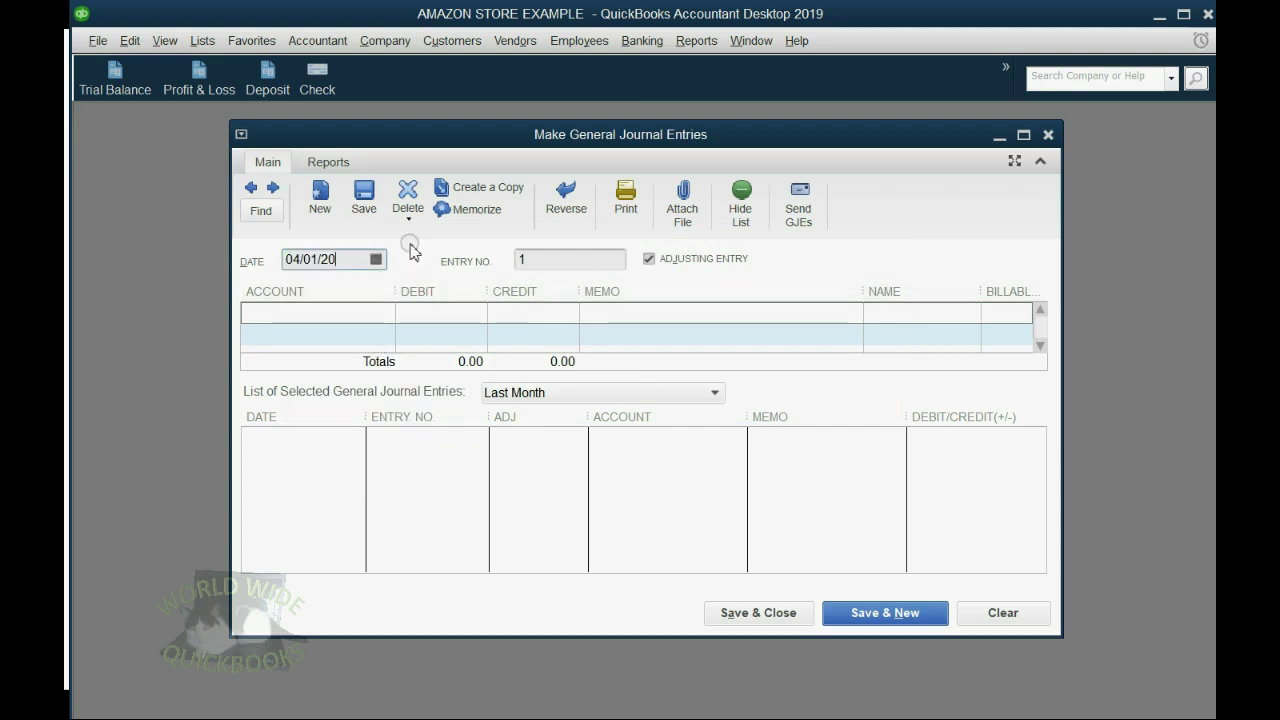
{"action": "type", "text": "19"}
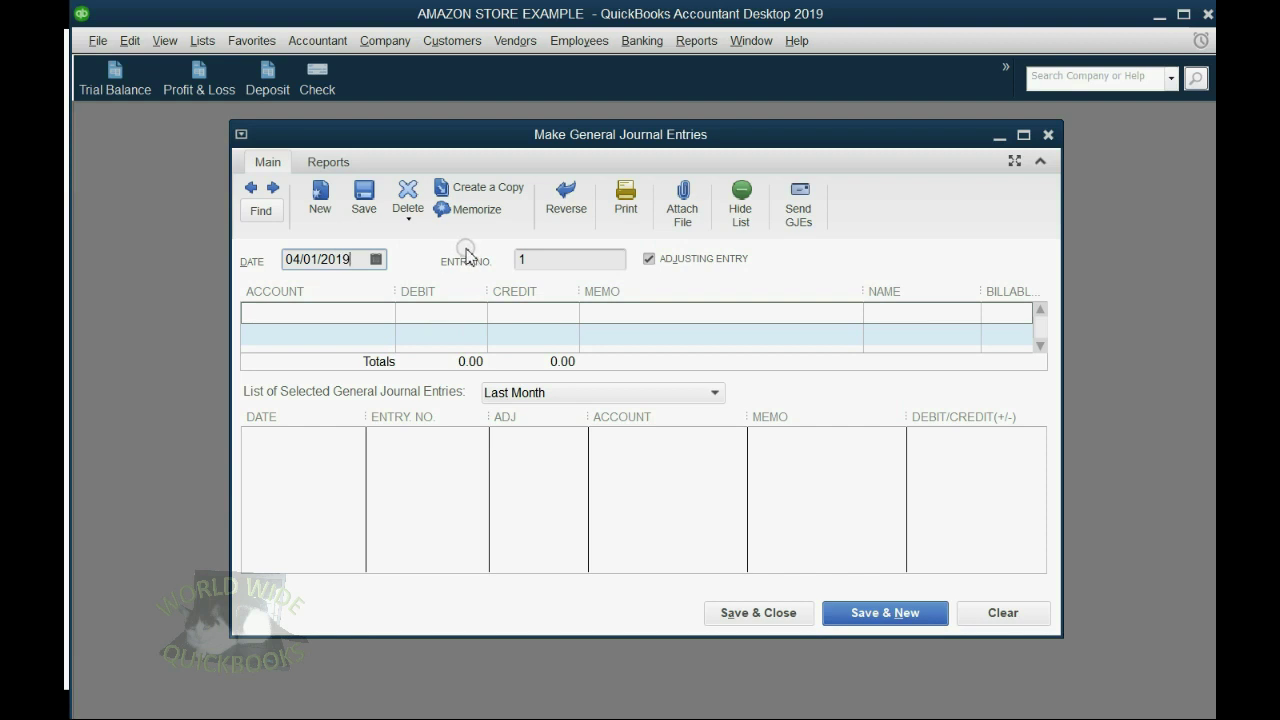
Step: Enter a 4,000.00 debit to the INVENTORY ASSET account on the journal entry's first line
{"action": "left_click", "coordinate": [388, 318]}
{"action": "left_click", "coordinate": [386, 316]}
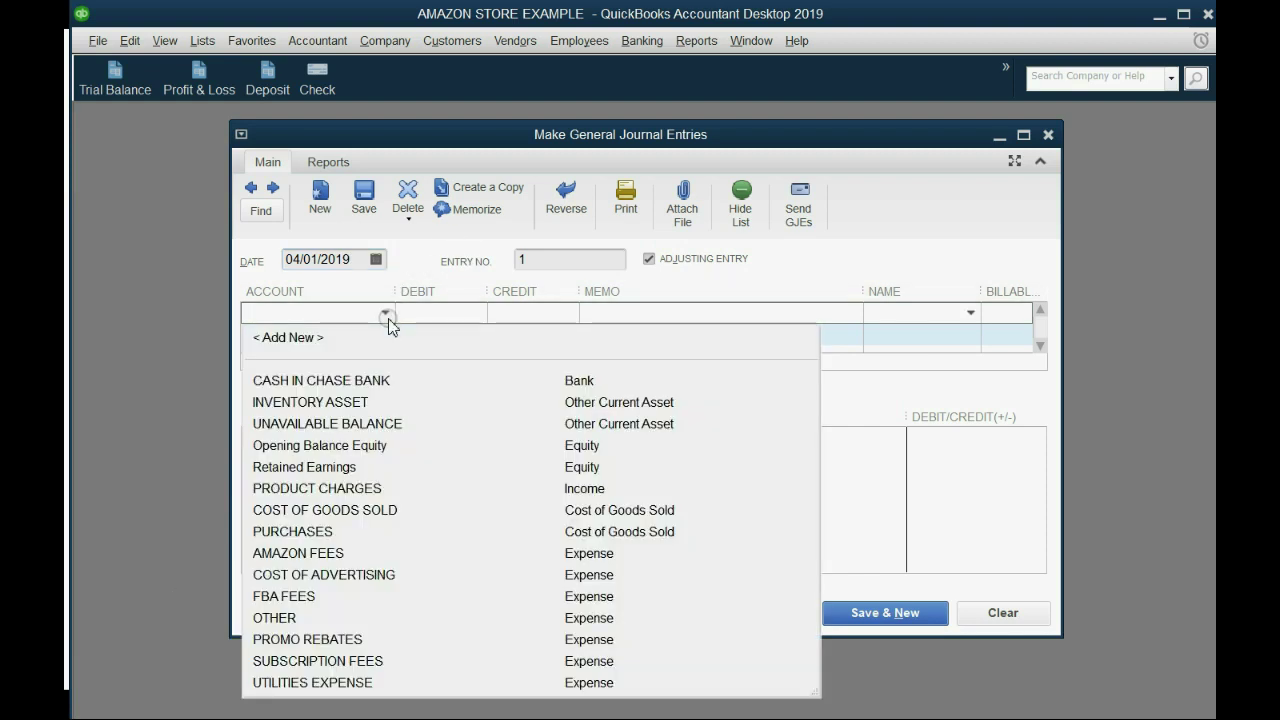
{"action": "left_click", "coordinate": [375, 403]}
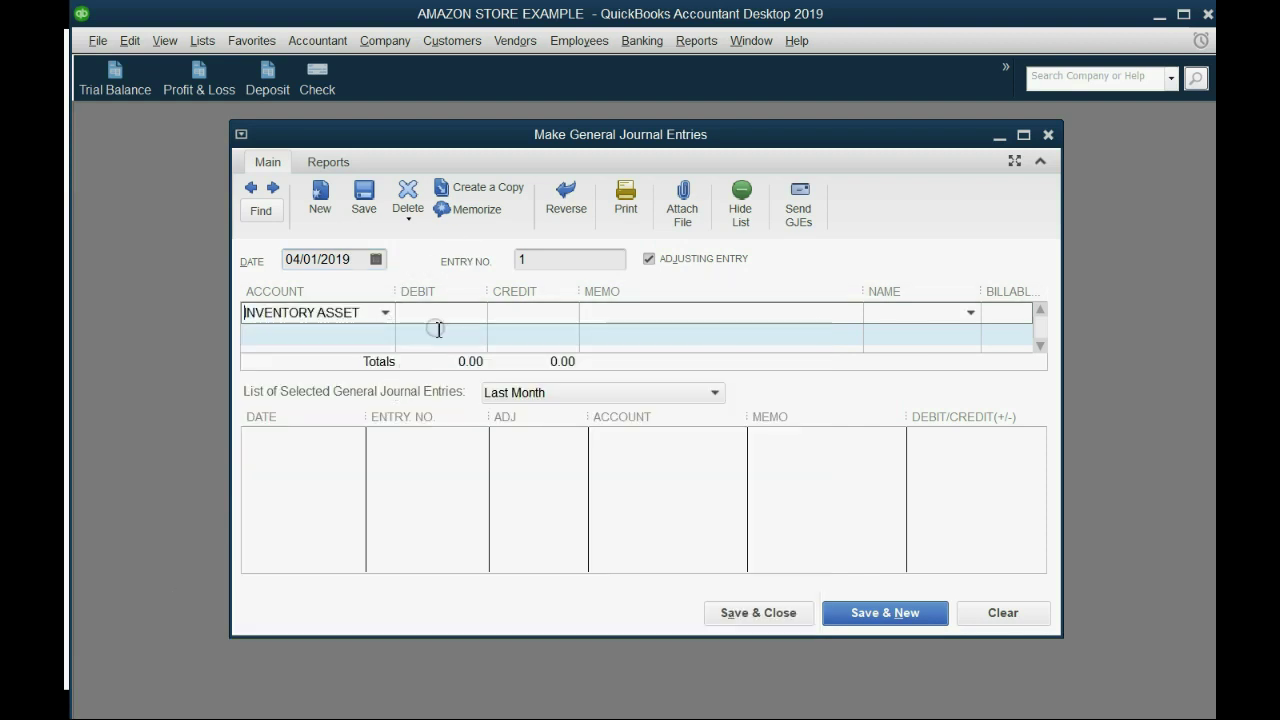
{"action": "left_click", "coordinate": [438, 318]}
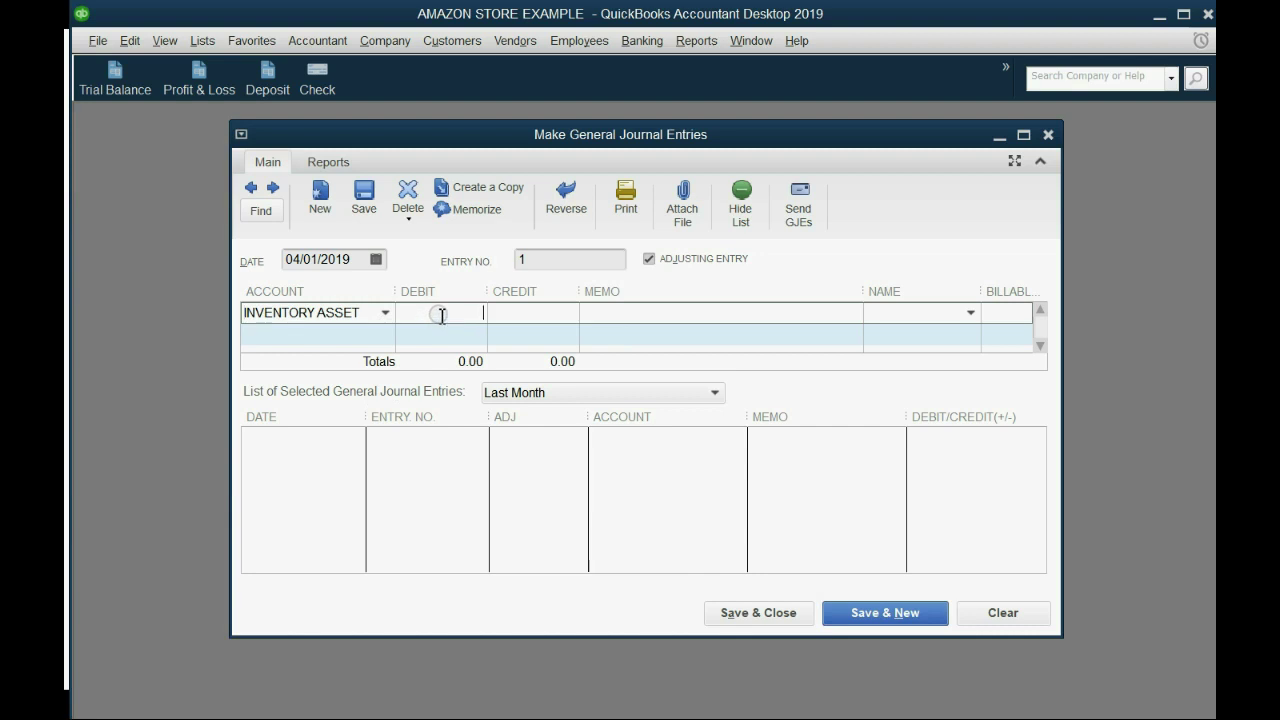
{"action": "type", "text": "4000"}
{"action": "key", "text": "Tab"}
{"action": "key", "text": "Tab"}
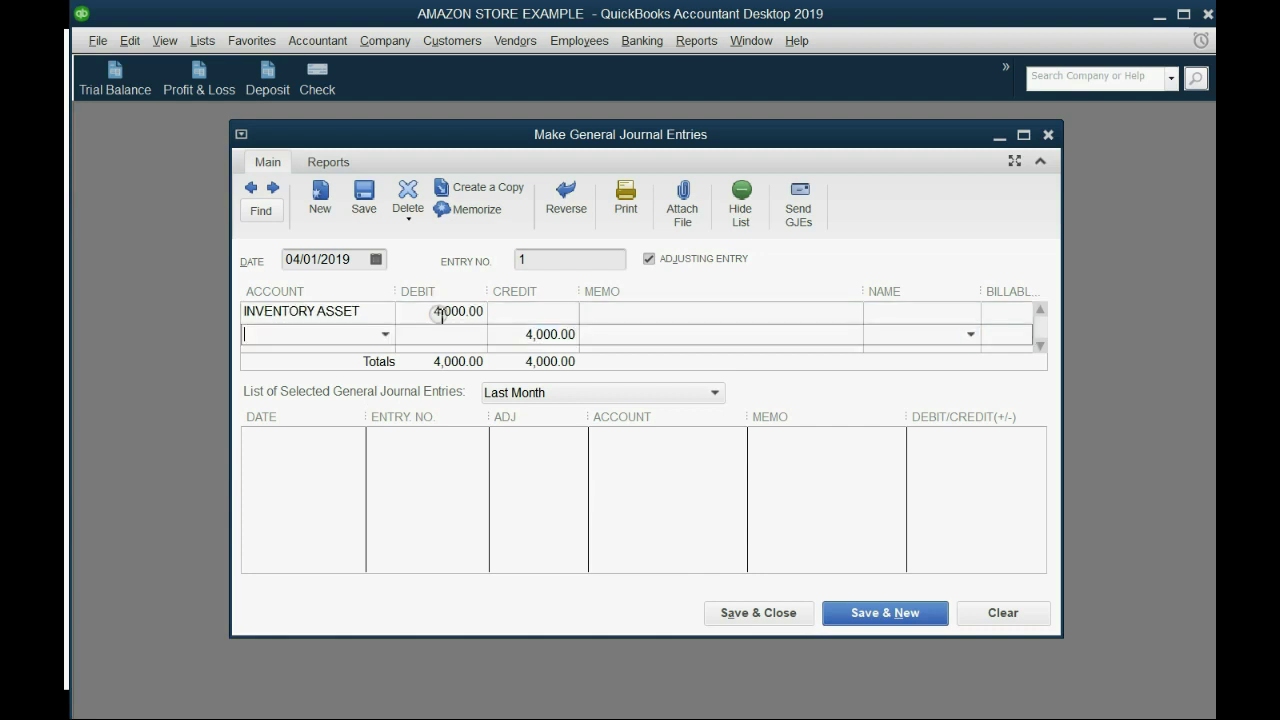
Step: Assign the 4,000.00 credit line to Opening Balance Equity, and save and close the journal entry
{"action": "left_click", "coordinate": [385, 334]}
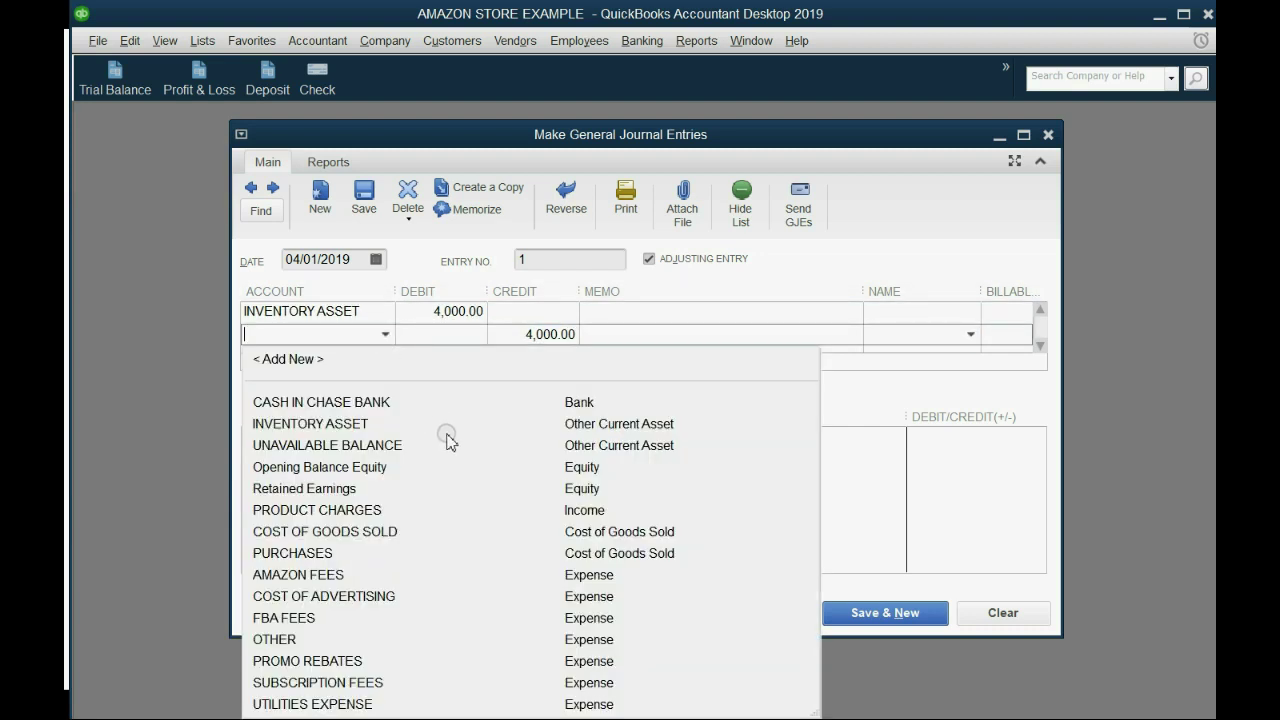
{"action": "left_click", "coordinate": [593, 472]}
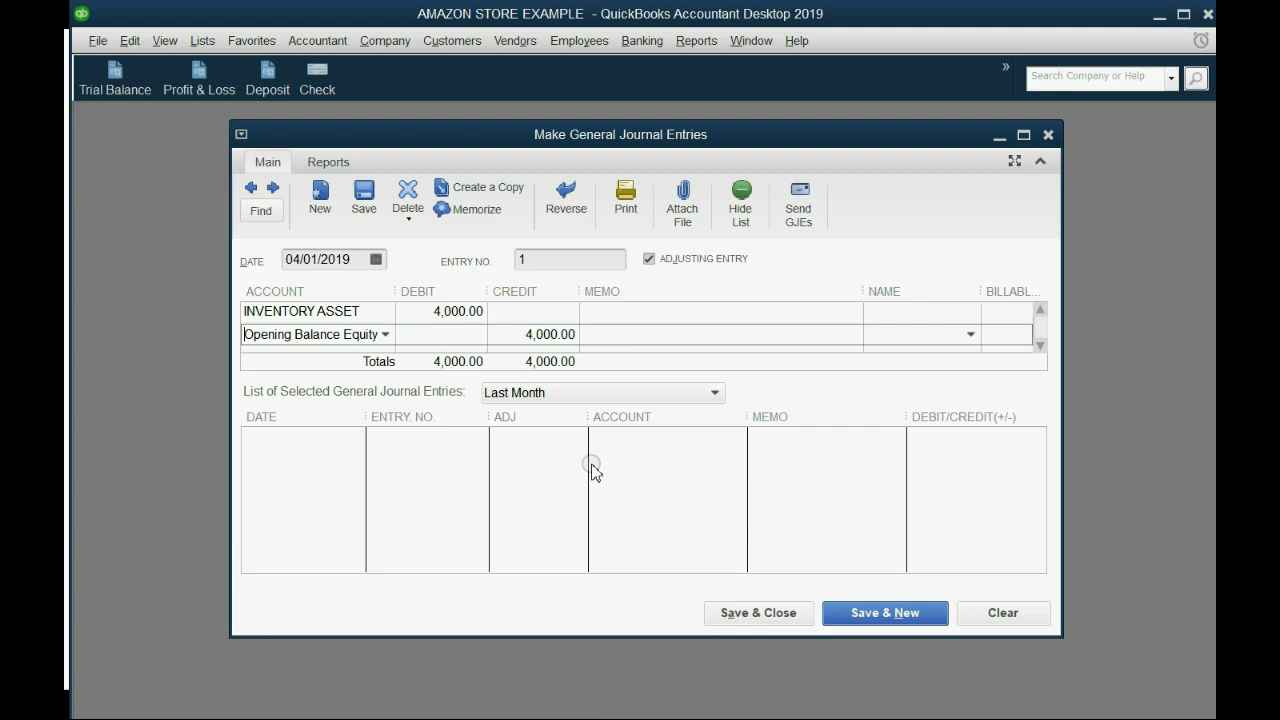
{"action": "left_click", "coordinate": [385, 335]}
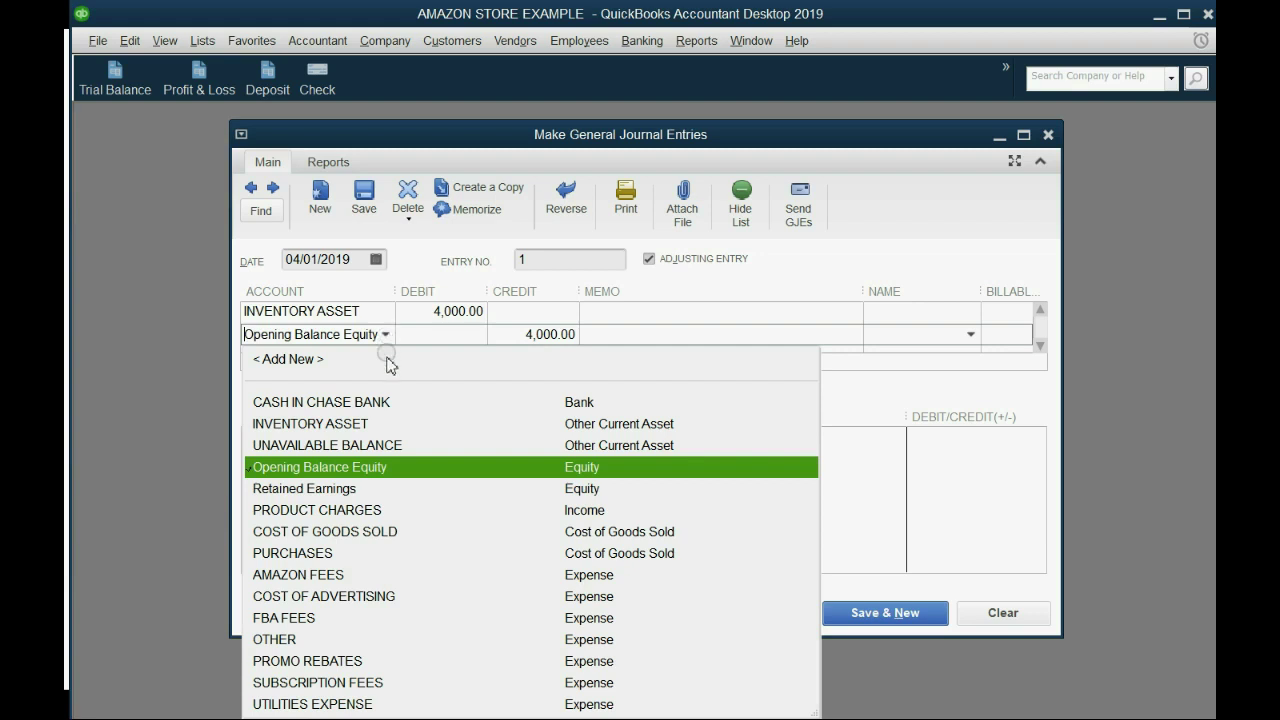
{"action": "left_click", "coordinate": [388, 470]}
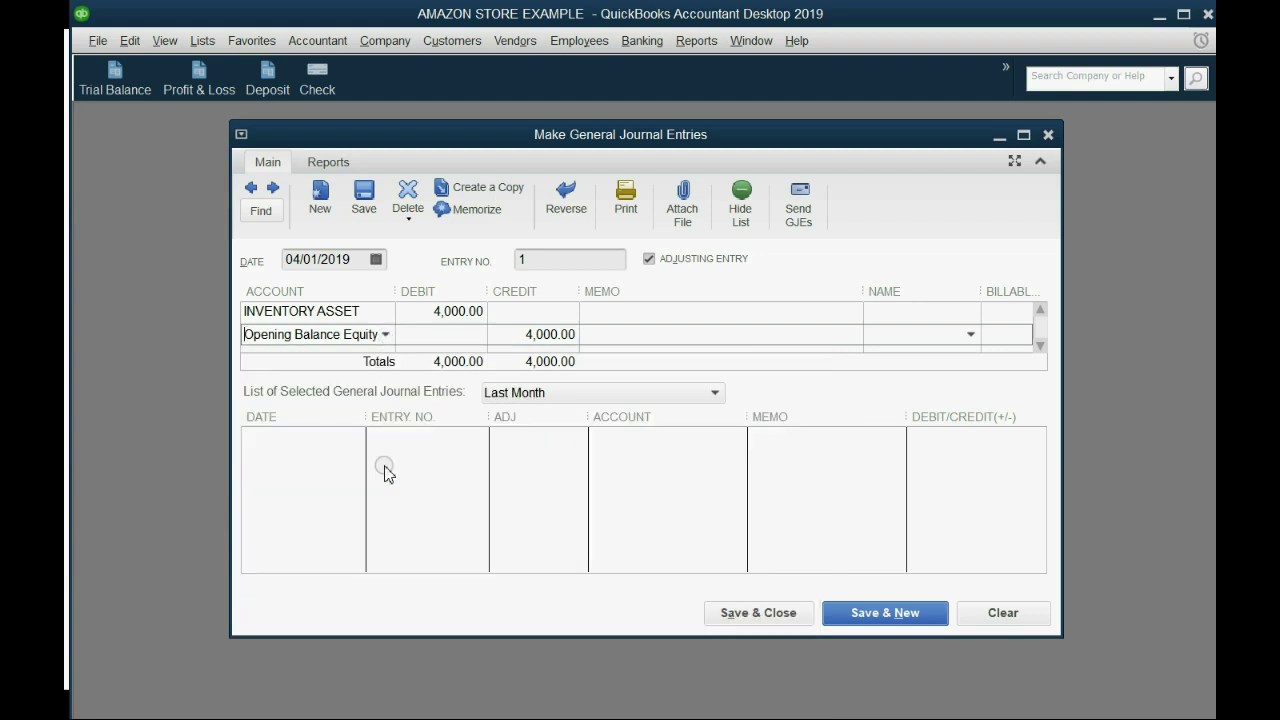
{"action": "left_click", "coordinate": [720, 612]}
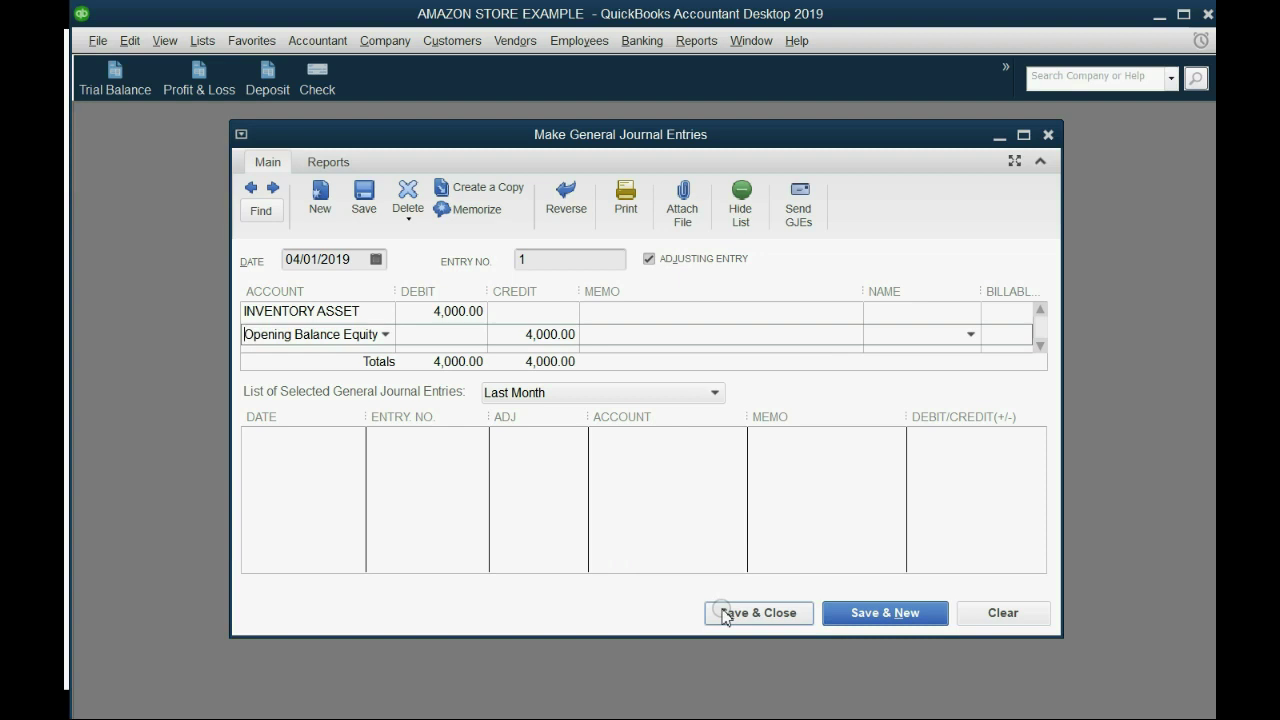
{"action": "left_click", "coordinate": [724, 612]}
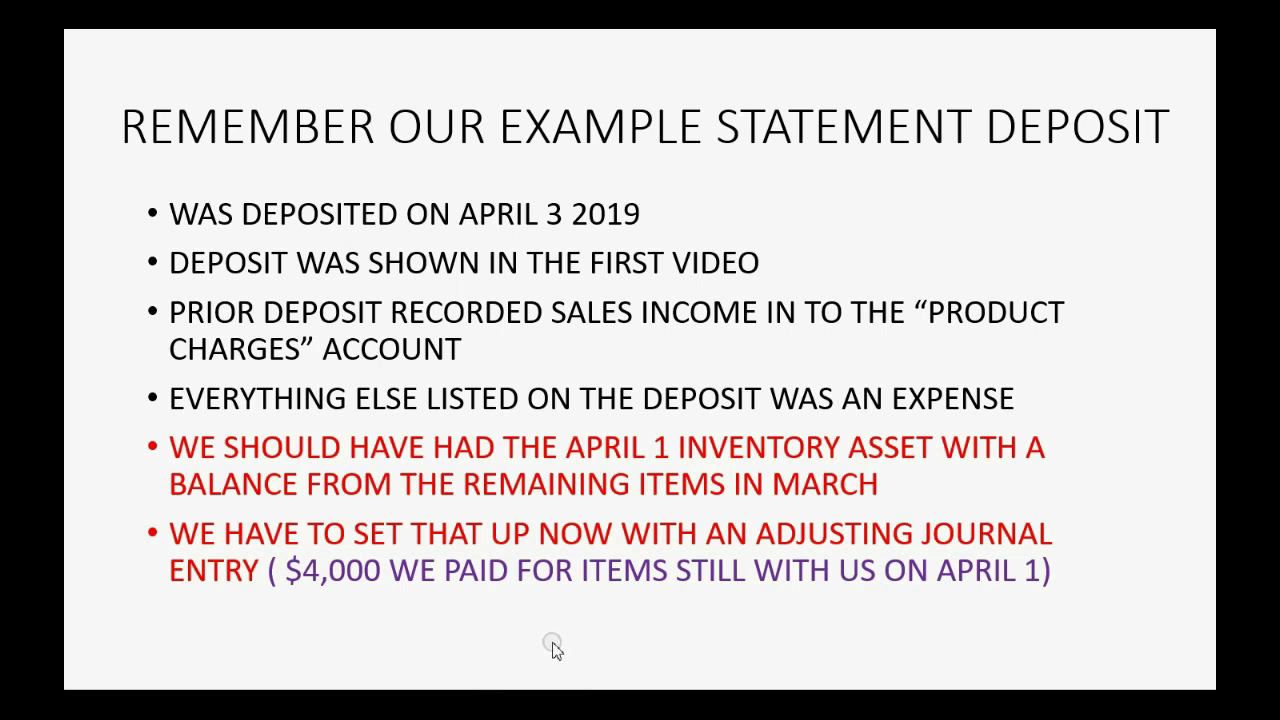
{"action": "left_click", "coordinate": [554, 642]}
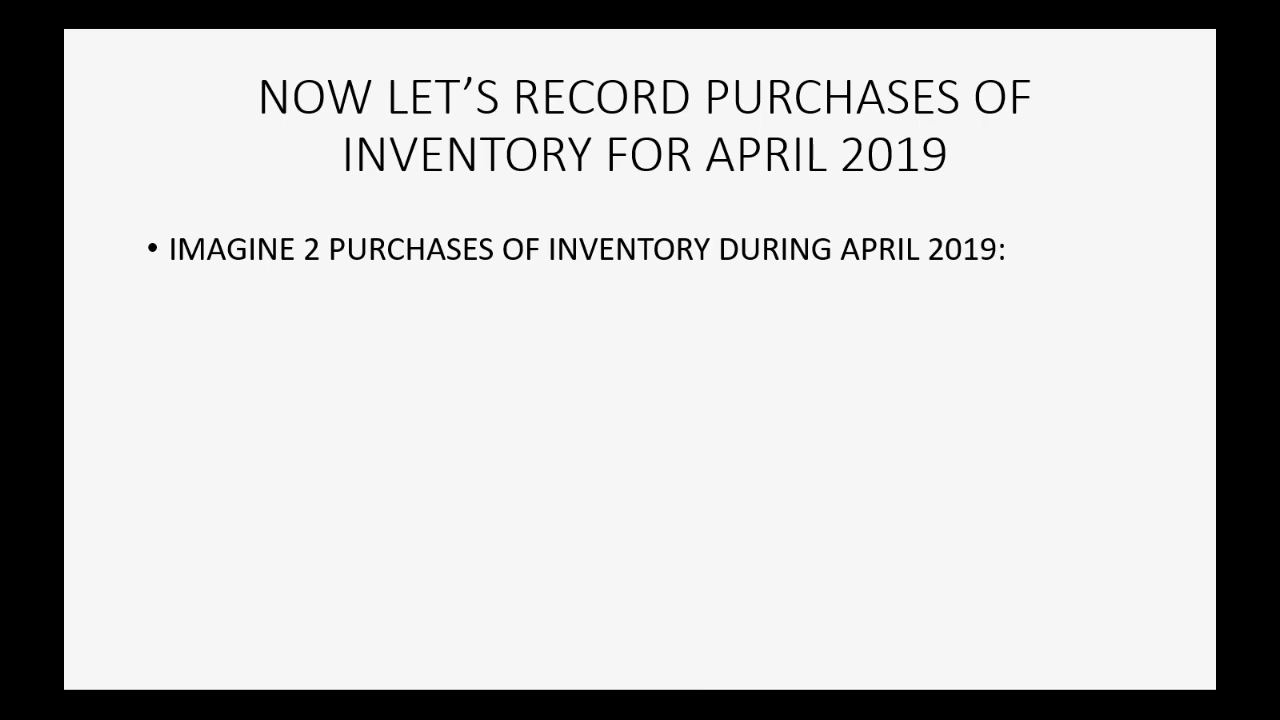
{"action": "key", "text": "Right"}
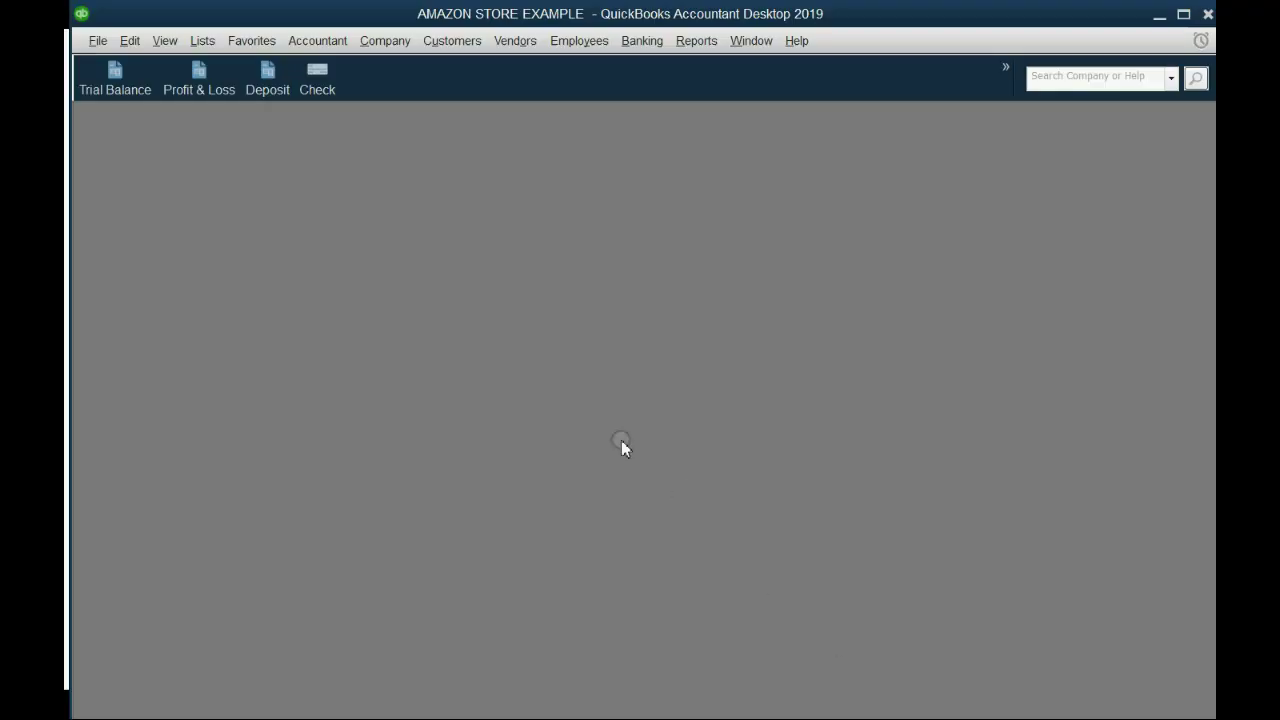
Step: Start a check from CASH IN CHASE BANK and date it 04/09/2019
{"action": "left_click", "coordinate": [320, 80]}
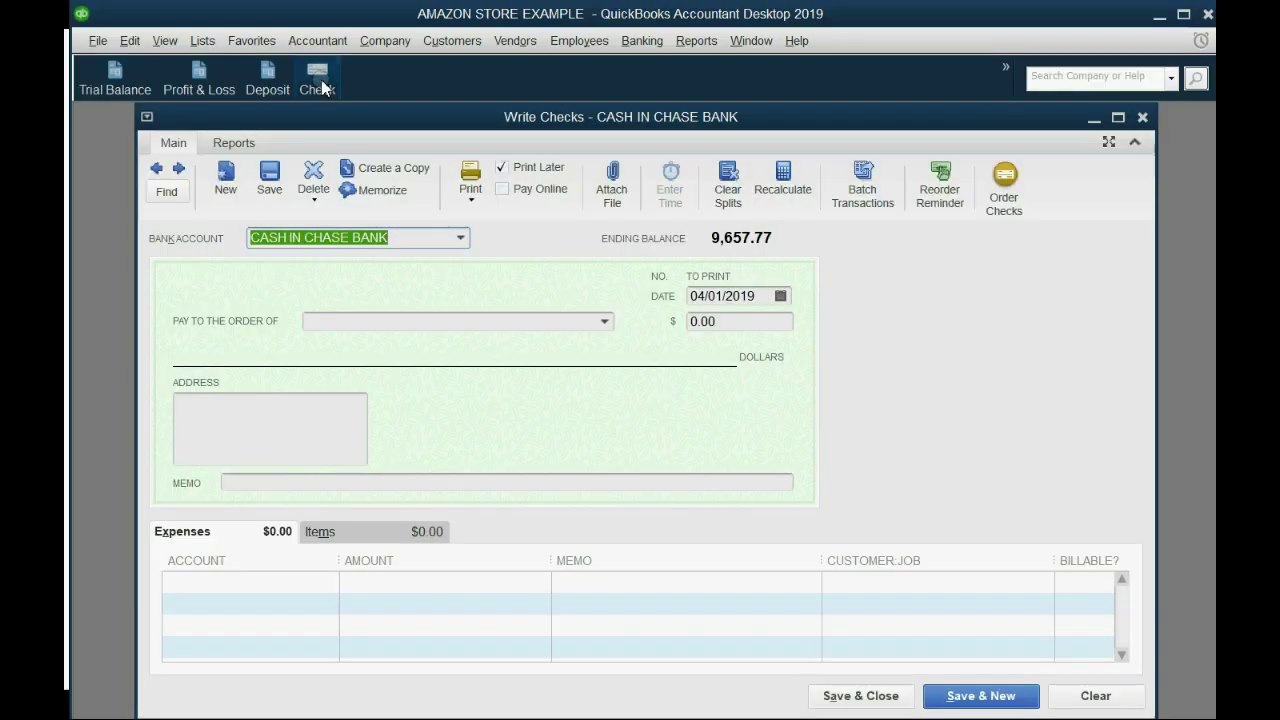
{"action": "left_click", "coordinate": [781, 297]}
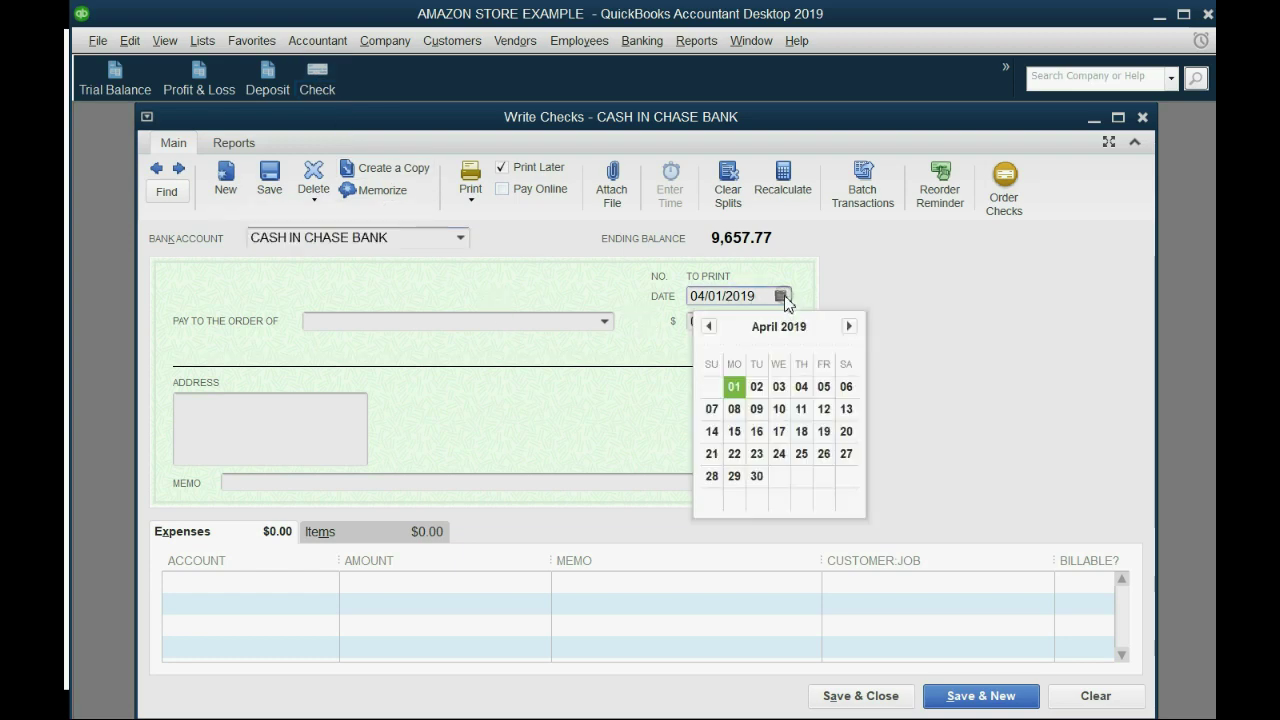
{"action": "left_click", "coordinate": [756, 409]}
Step: Add the merchant as a new vendor under the vendor's name and use it as the check's payee
{"action": "left_click", "coordinate": [604, 321]}
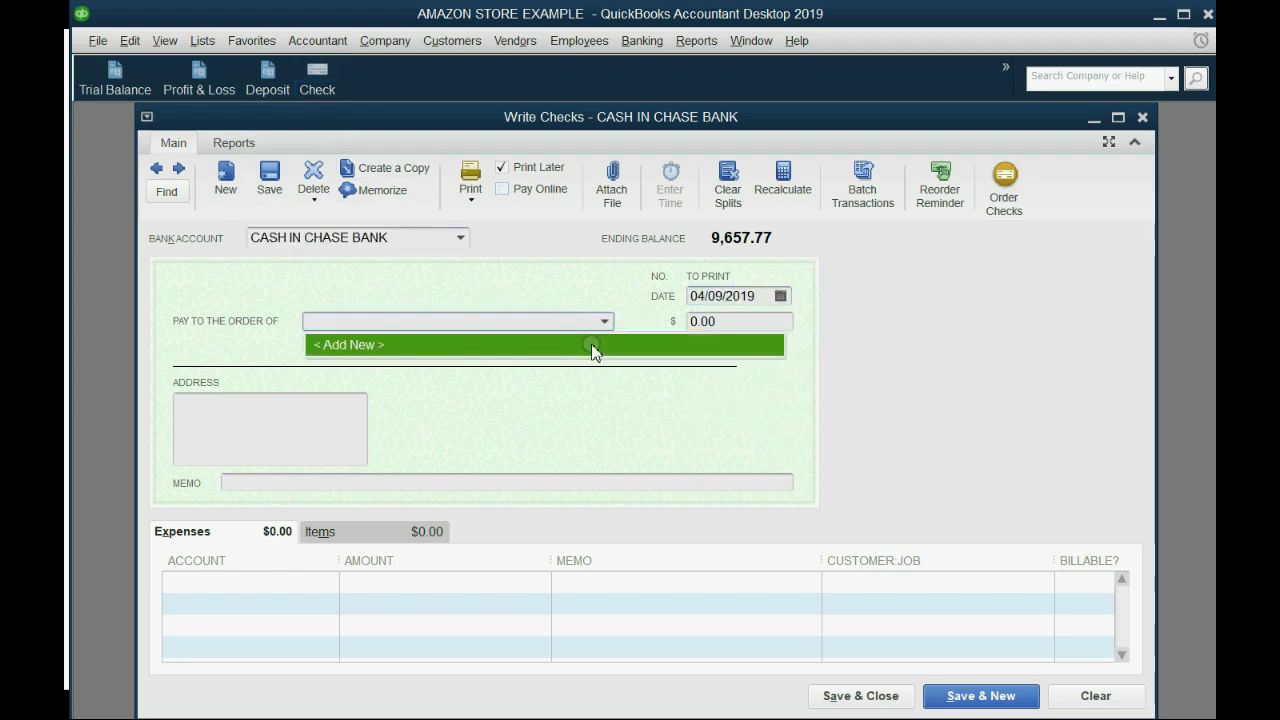
{"action": "left_click", "coordinate": [593, 343]}
{"action": "left_click", "coordinate": [585, 402]}
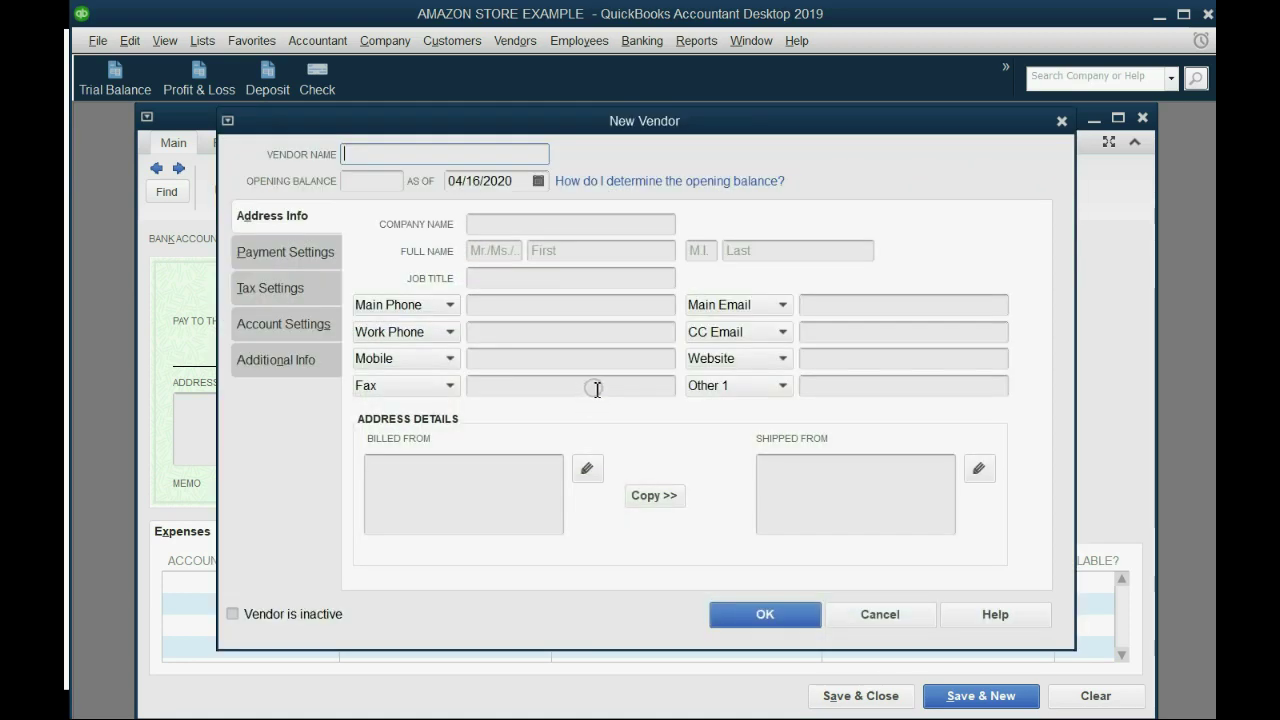
{"action": "type", "text": "MAGGIE THE ME"}
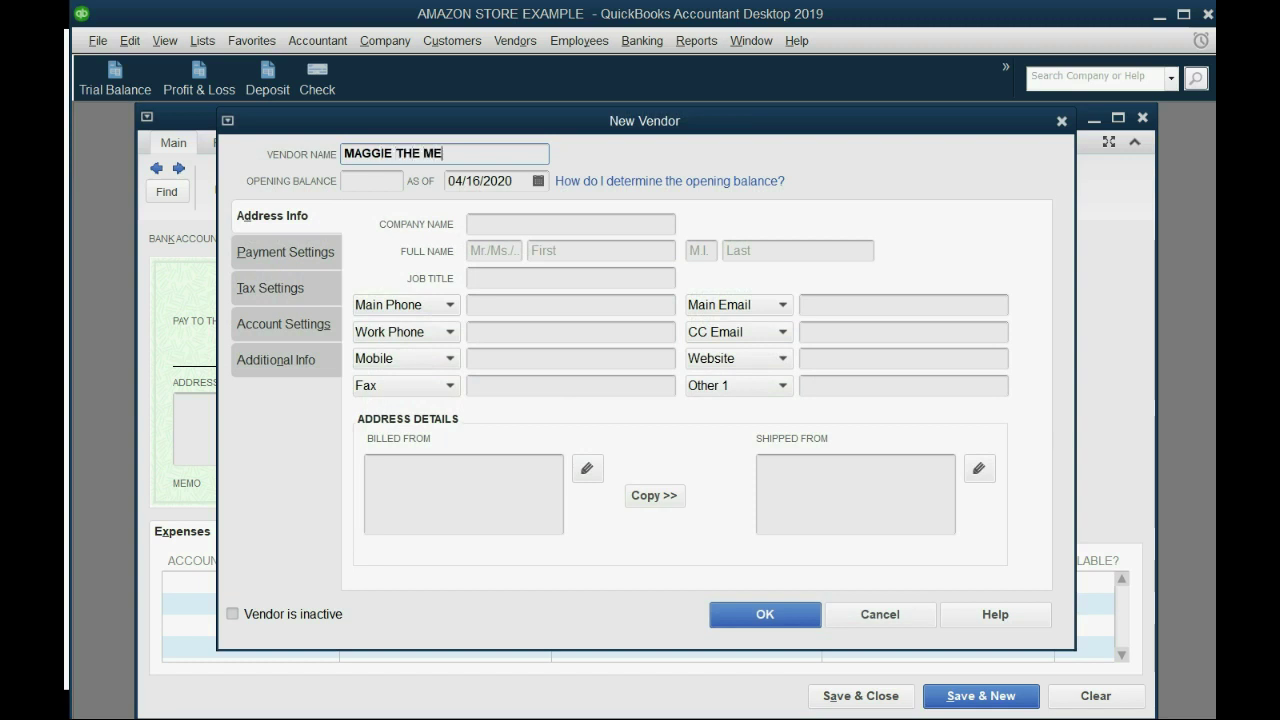
{"action": "type", "text": "RCHANT"}
{"action": "left_click", "coordinate": [789, 609]}
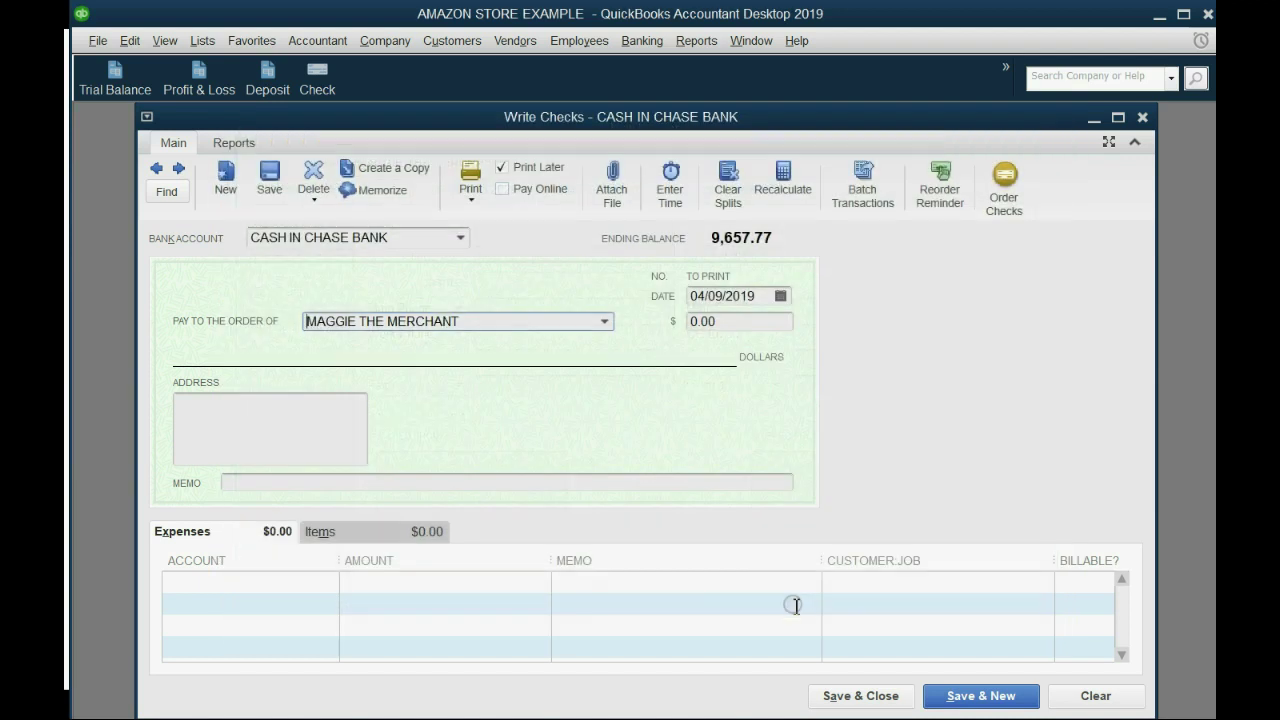
Step: Set the amount of the 04/09/2019 check to 1,000.00
{"action": "left_click", "coordinate": [734, 322]}
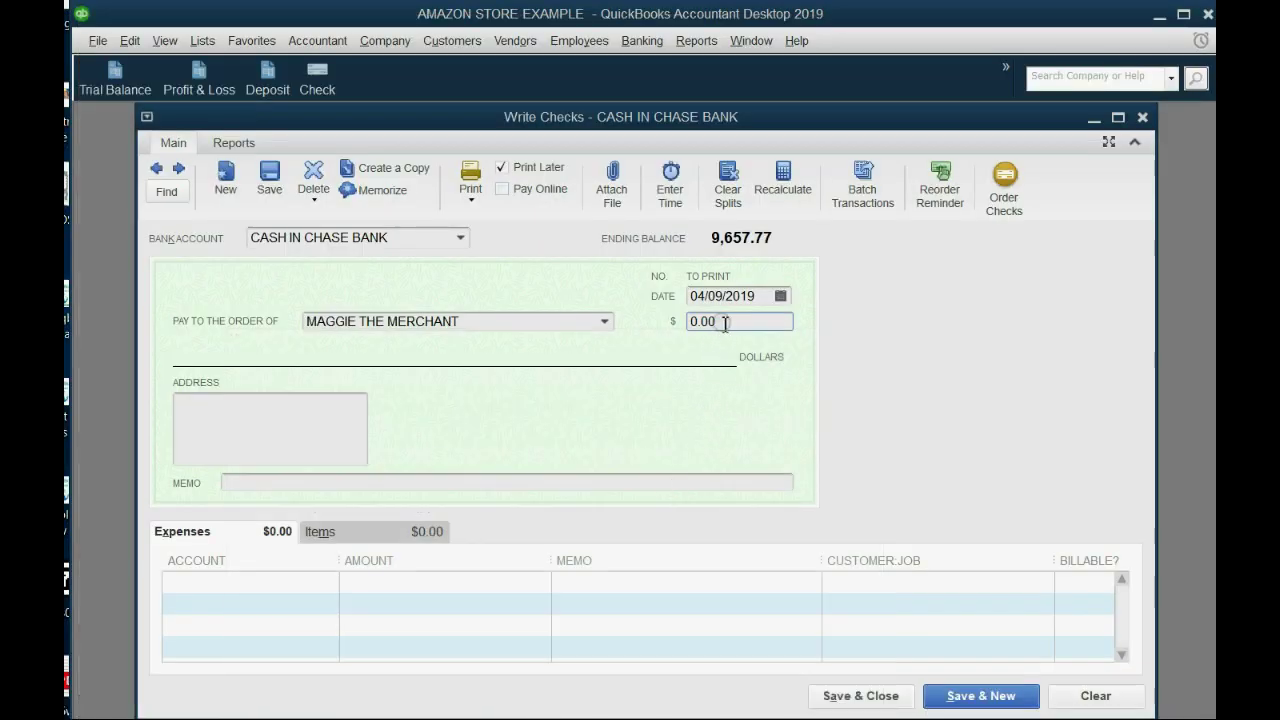
{"action": "left_click", "coordinate": [728, 322]}
{"action": "type", "text": "1000"}
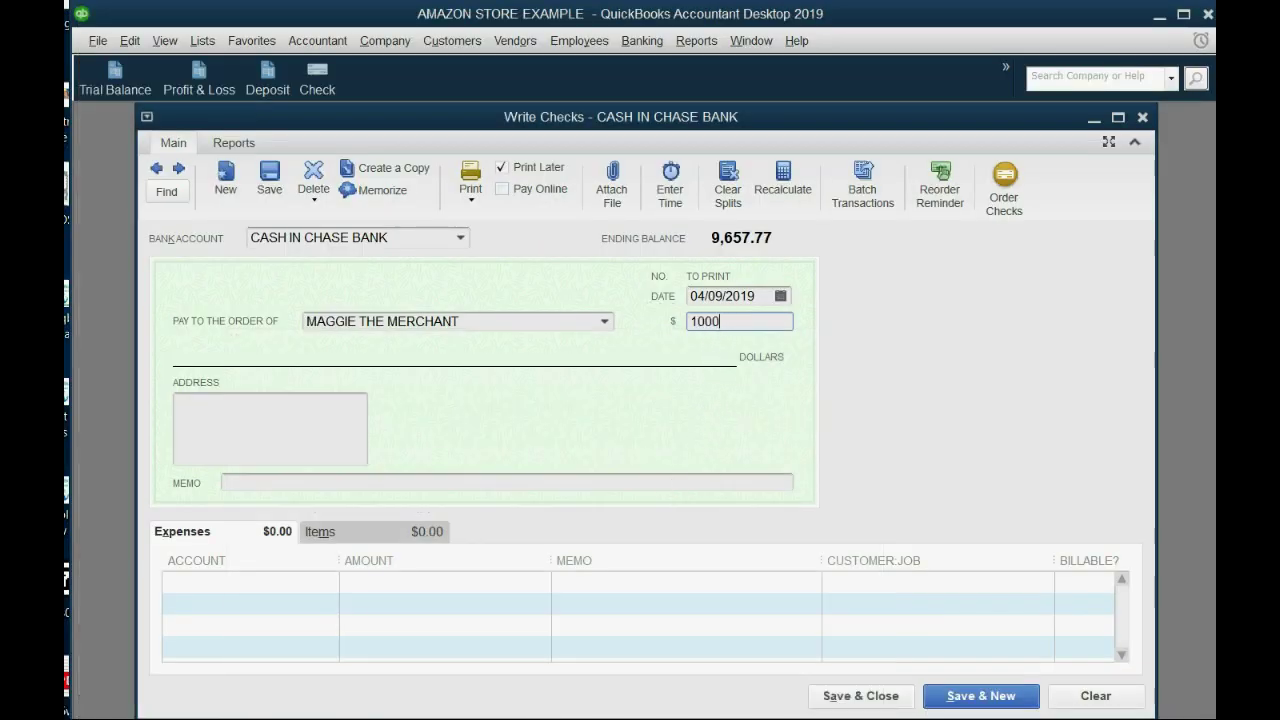
{"action": "key", "text": "Tab"}
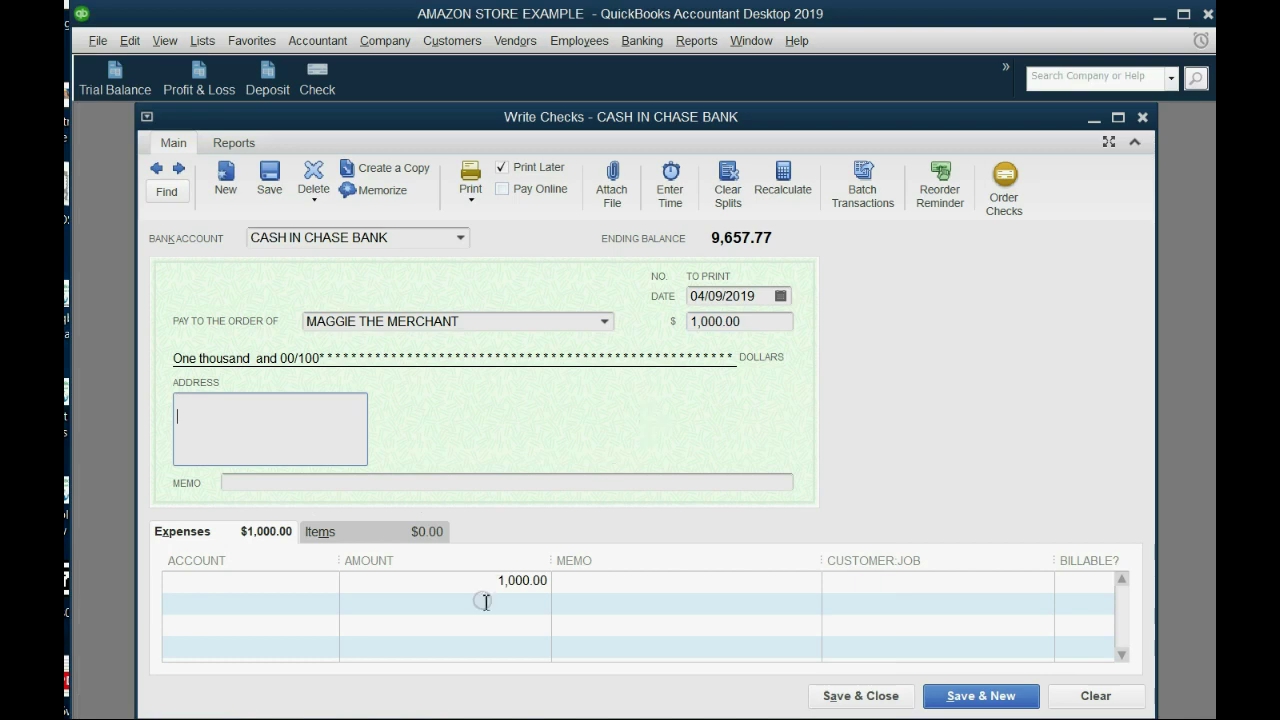
Step: Assign the check's expense line to the PURCHASES account, and save and close the check
{"action": "left_click", "coordinate": [333, 588]}
{"action": "left_click", "coordinate": [330, 583]}
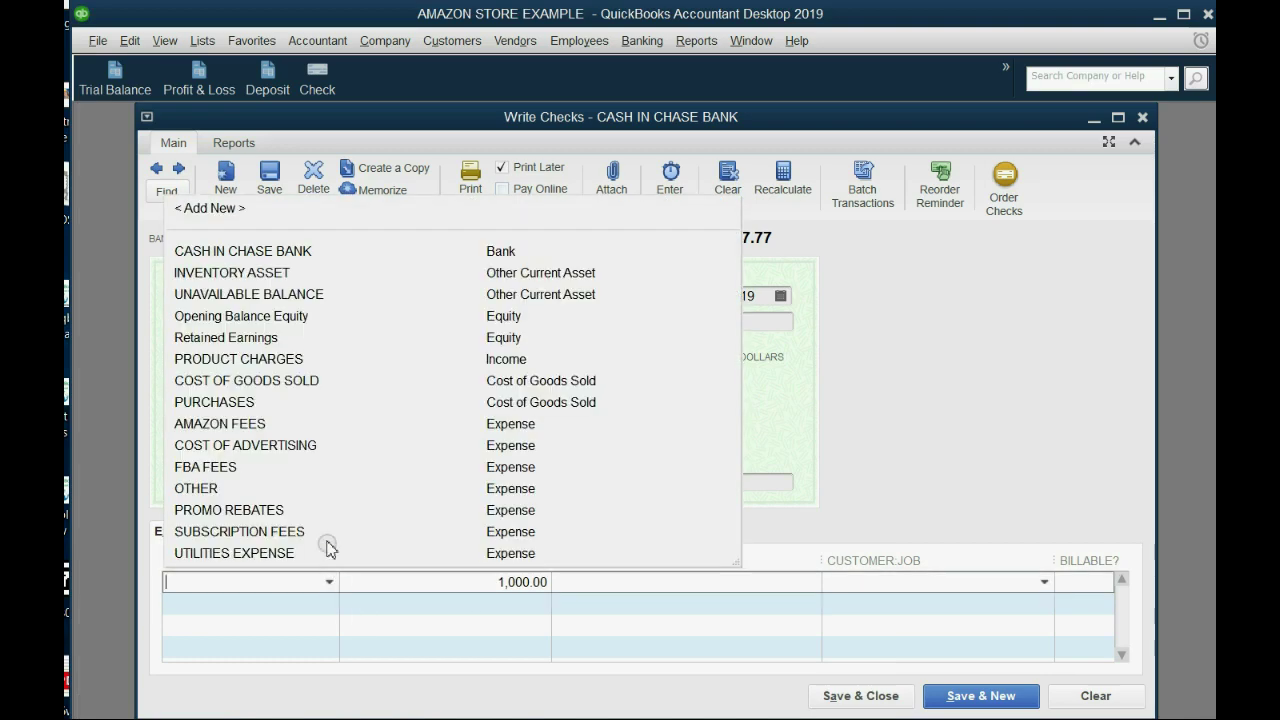
{"action": "left_click", "coordinate": [300, 405]}
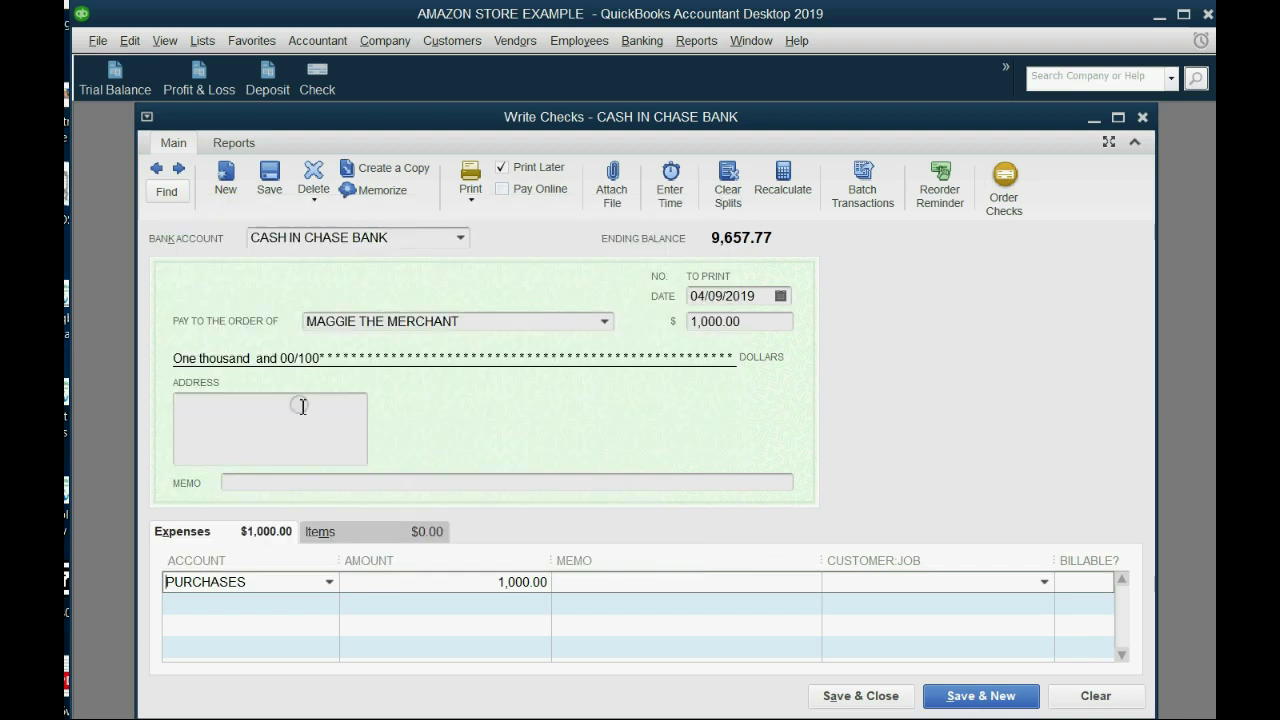
{"action": "left_click", "coordinate": [460, 240]}
{"action": "left_click", "coordinate": [420, 303]}
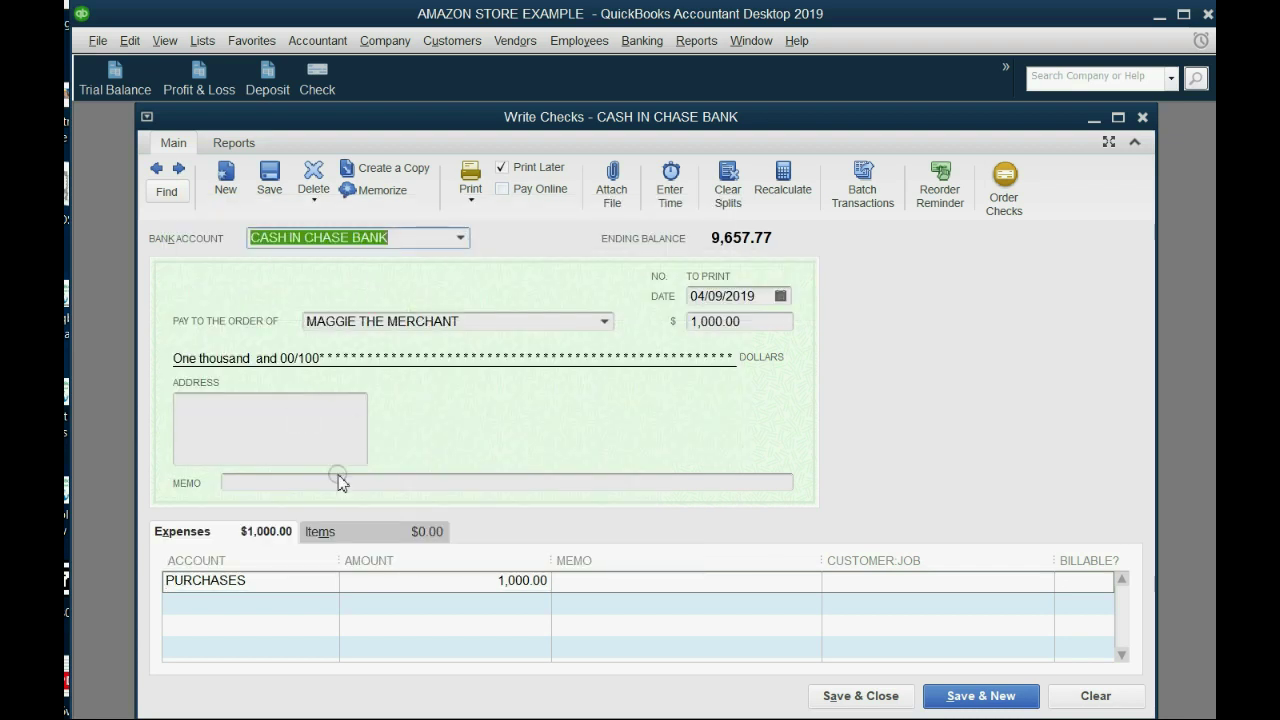
{"action": "left_click", "coordinate": [330, 583]}
{"action": "left_click", "coordinate": [329, 582]}
{"action": "left_click", "coordinate": [329, 584]}
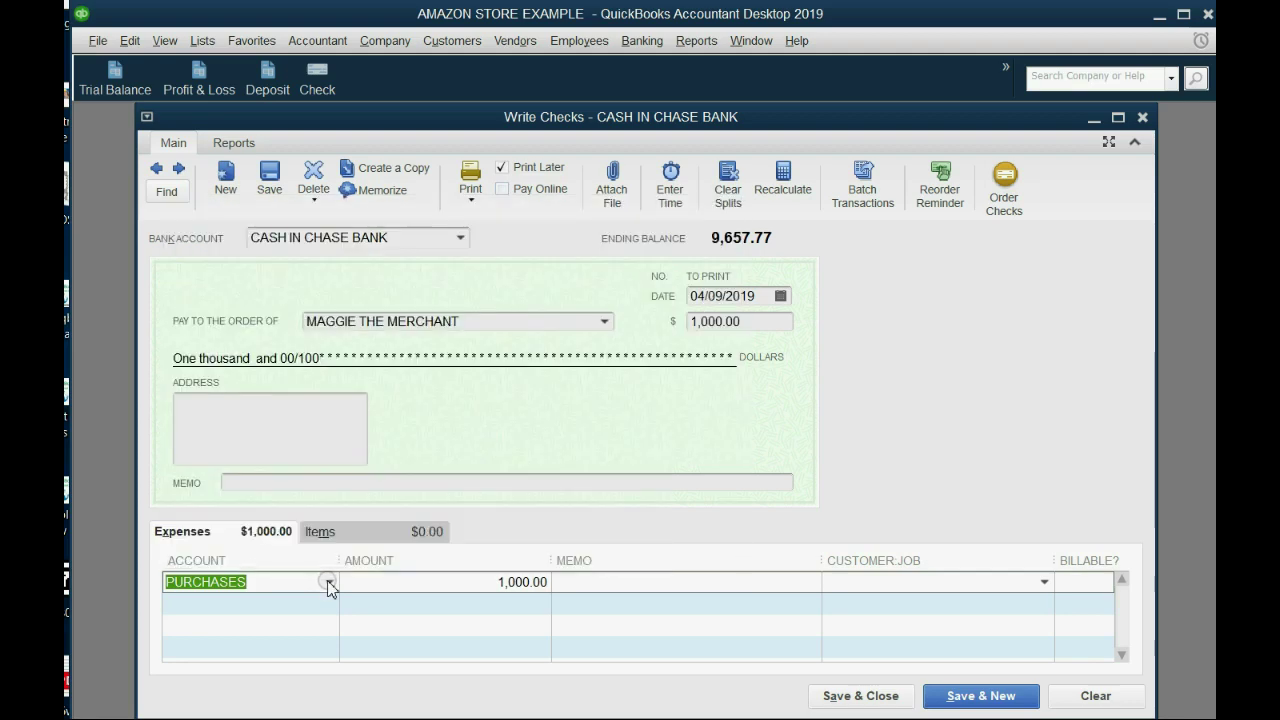
{"action": "left_click", "coordinate": [861, 703]}
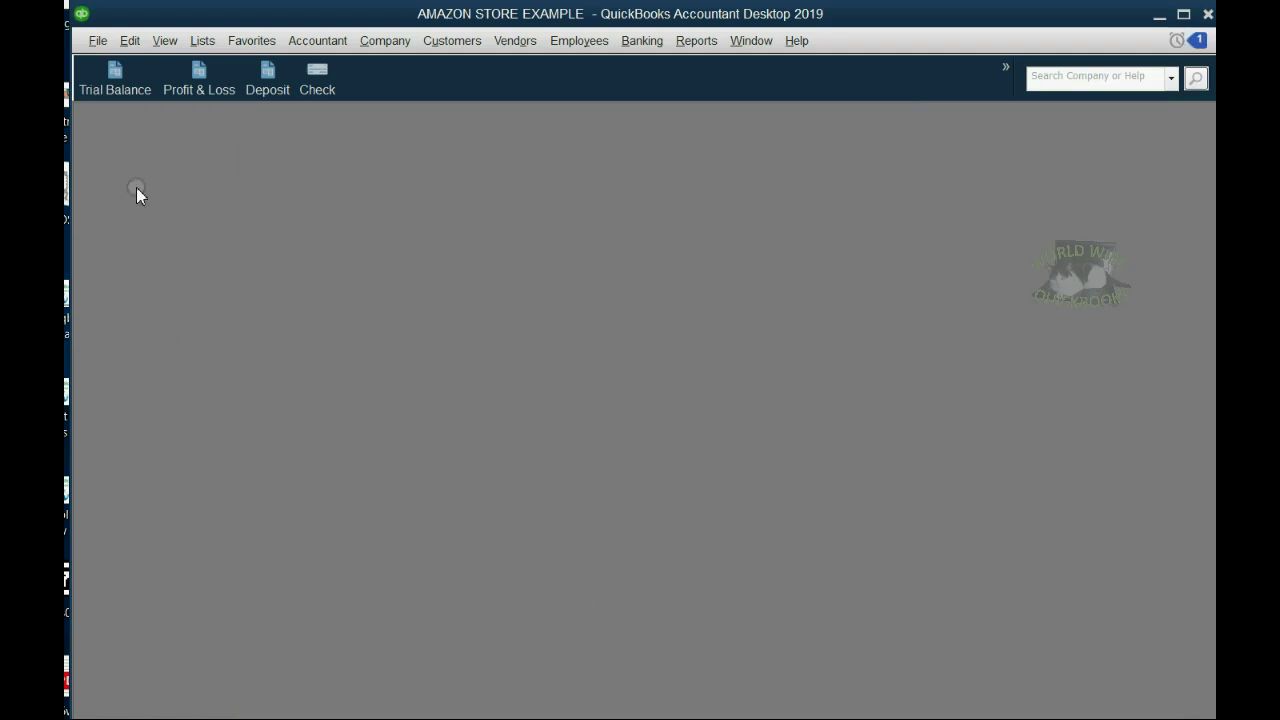
Step: Open the Trial Balance report, and consult the PowerPoint slide show for the next April 2019 inventory purchase
{"action": "left_click", "coordinate": [112, 95]}
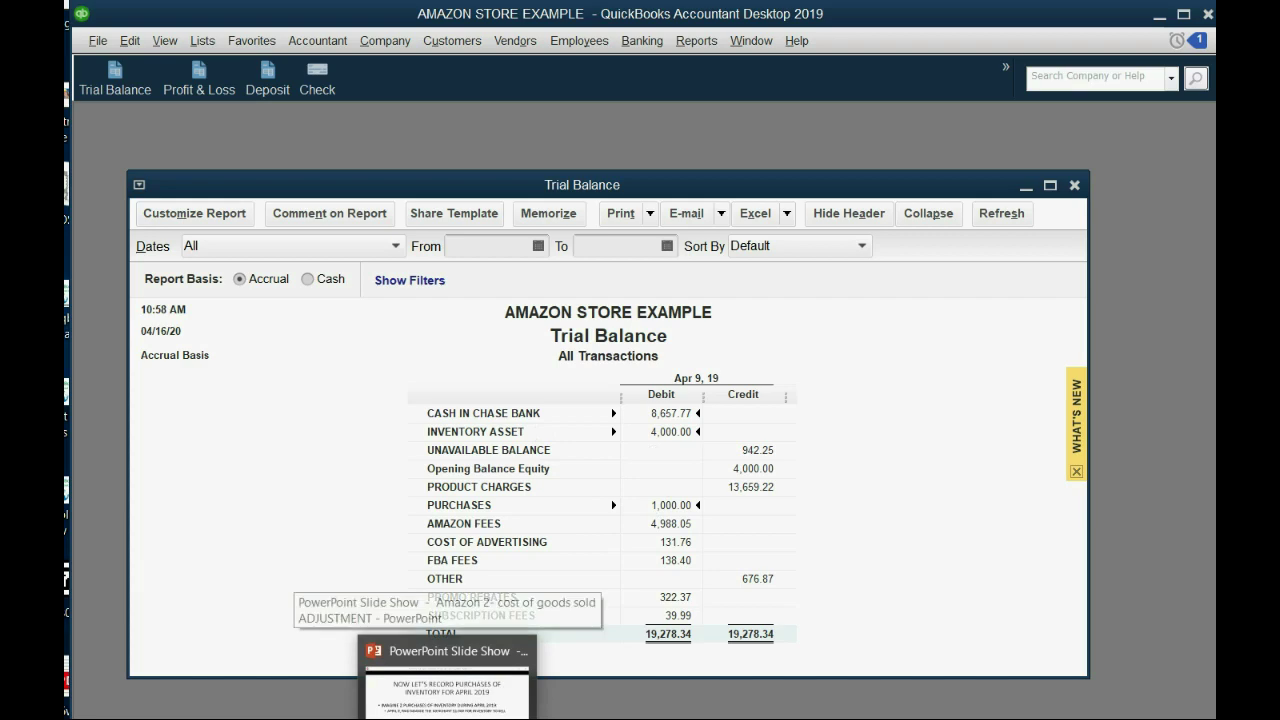
{"action": "left_click", "coordinate": [440, 652]}
{"action": "key", "text": "Right"}
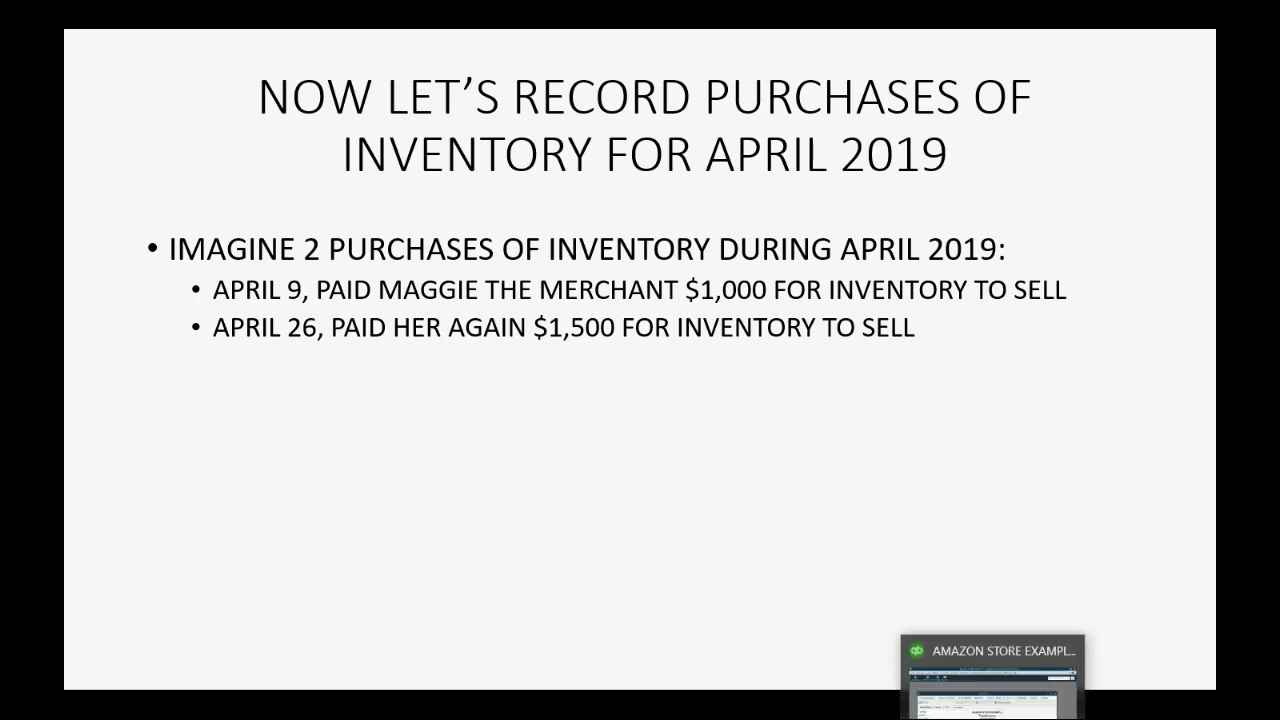
{"action": "left_click", "coordinate": [995, 680]}
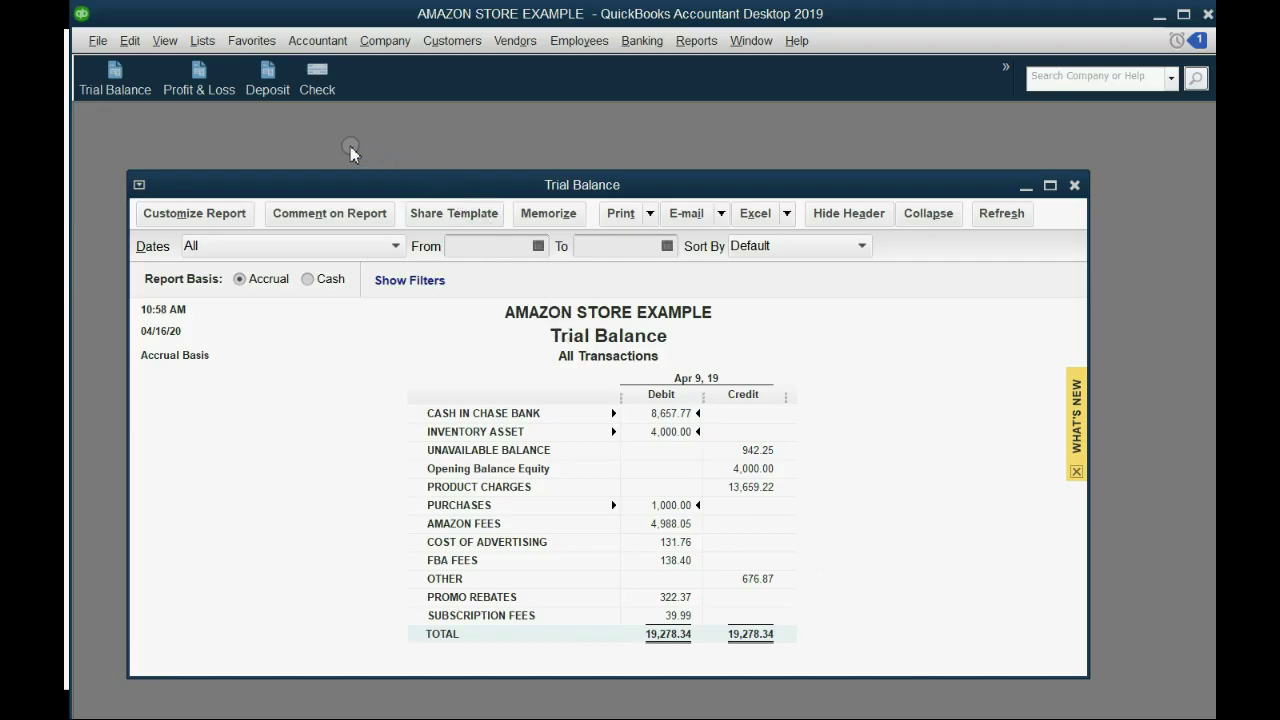
Step: Start another check from CASH IN CHASE BANK and date it 04/26/2019
{"action": "left_click", "coordinate": [326, 90]}
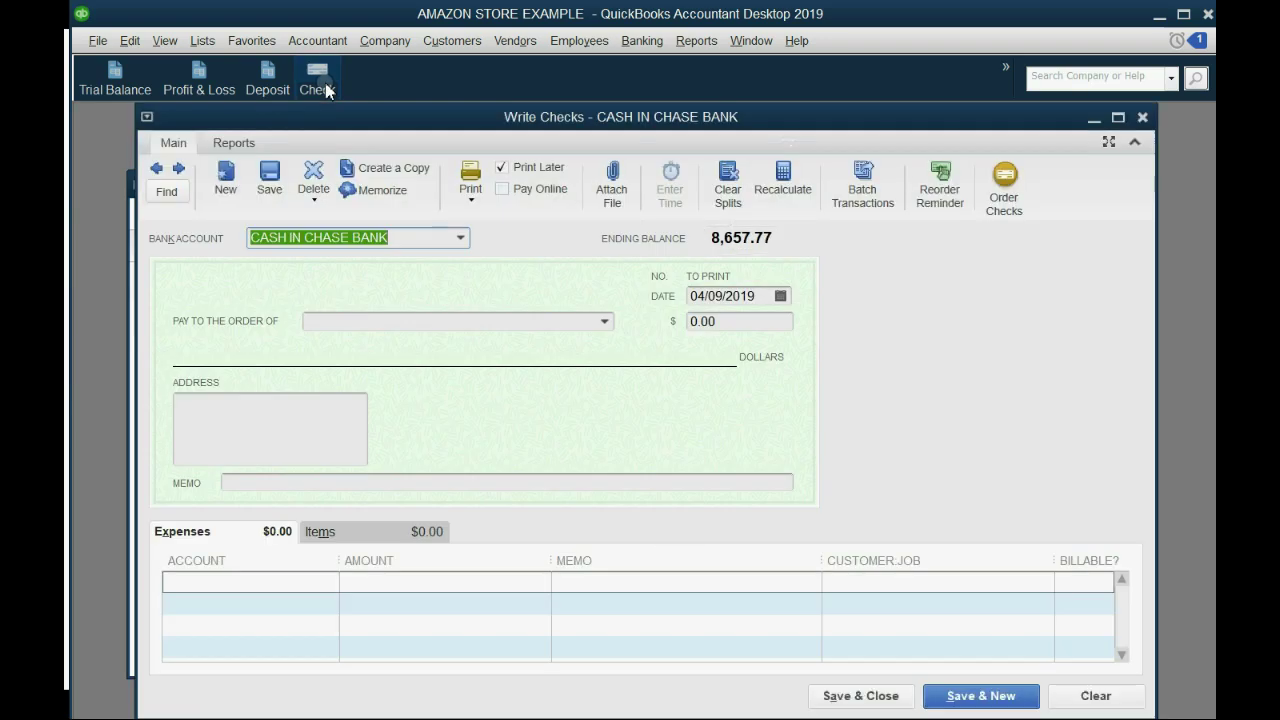
{"action": "left_click", "coordinate": [742, 357]}
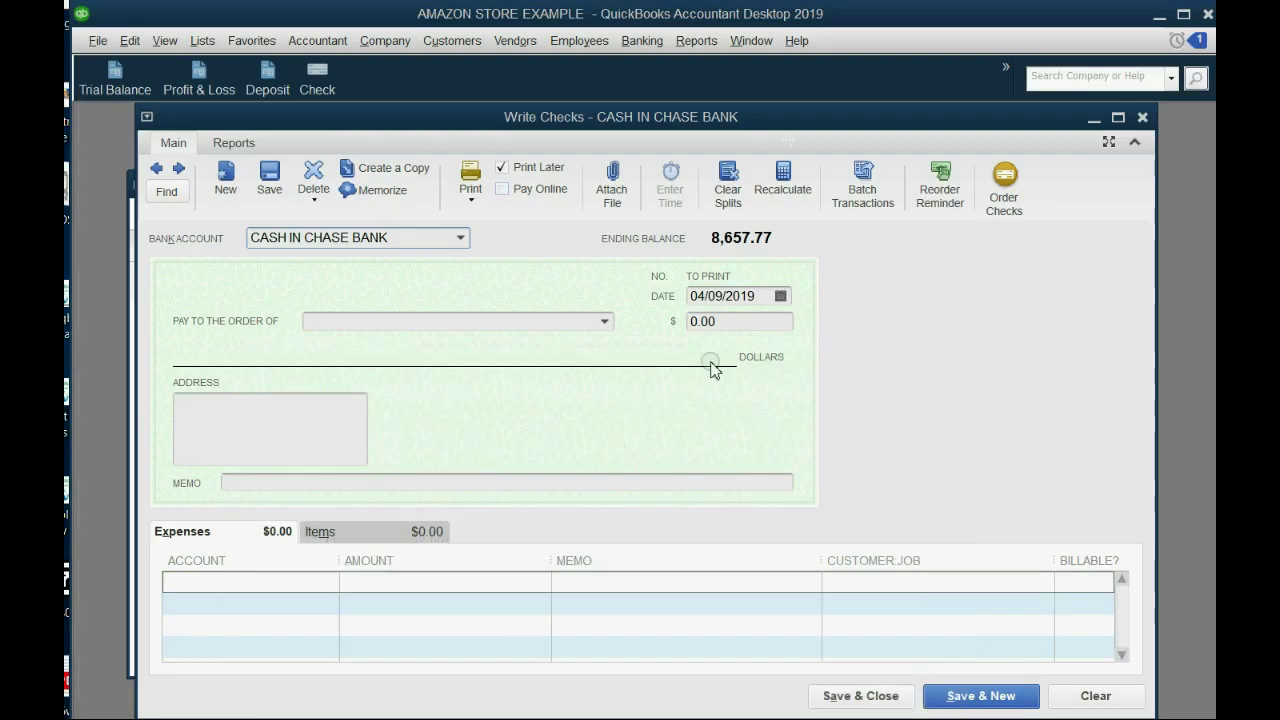
{"action": "left_click", "coordinate": [780, 296]}
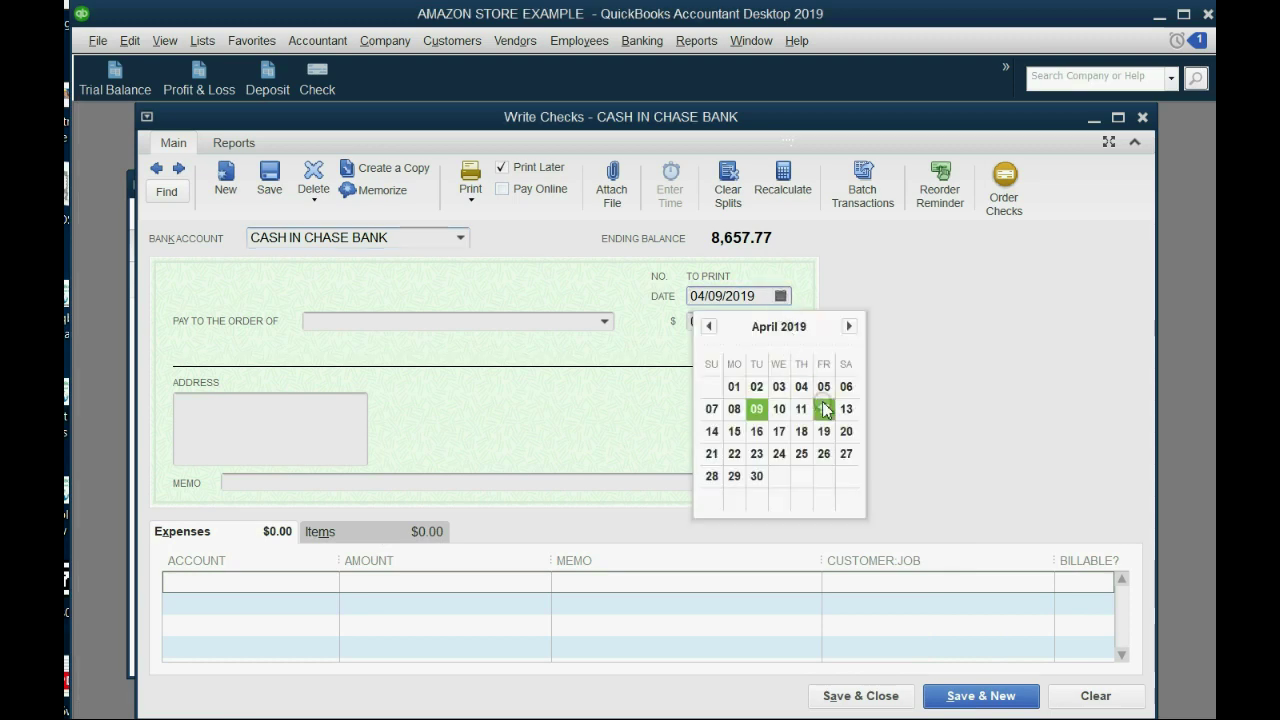
{"action": "left_click", "coordinate": [816, 455]}
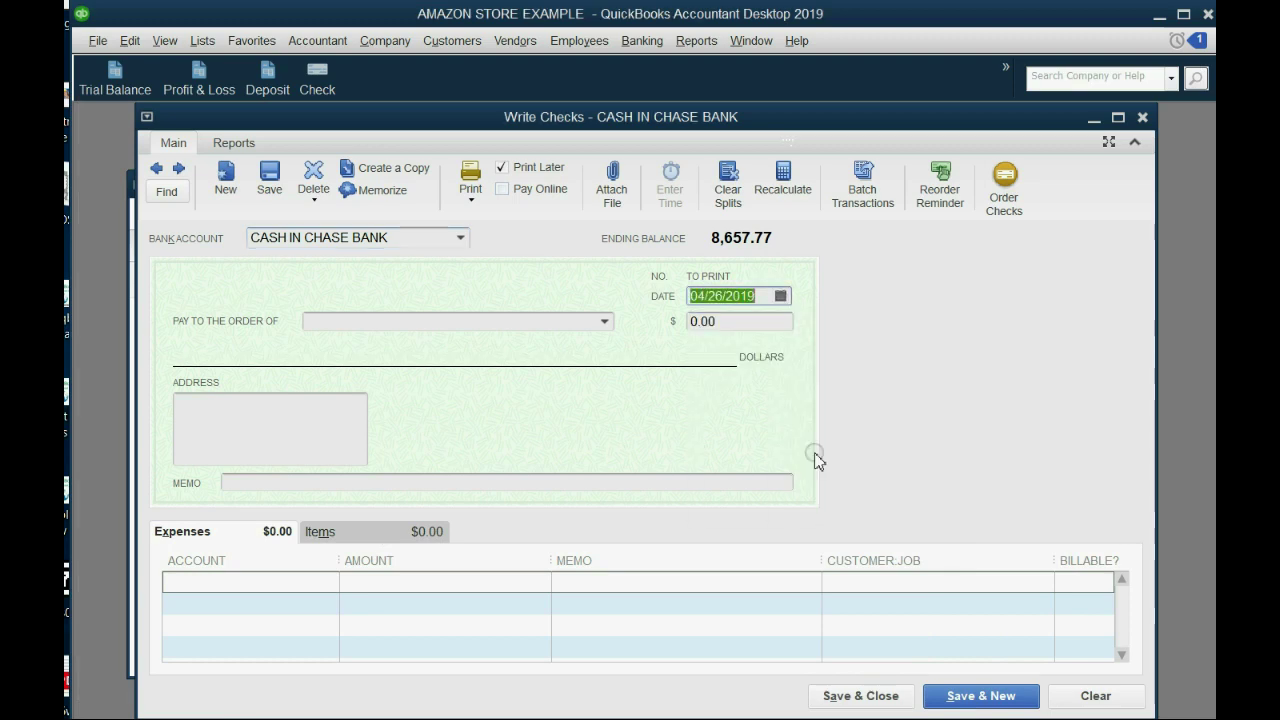
Step: Make the 04/26/2019 check payable to the merchant vendor and set its amount to 1,500.00
{"action": "left_click", "coordinate": [604, 321]}
{"action": "left_click", "coordinate": [588, 382]}
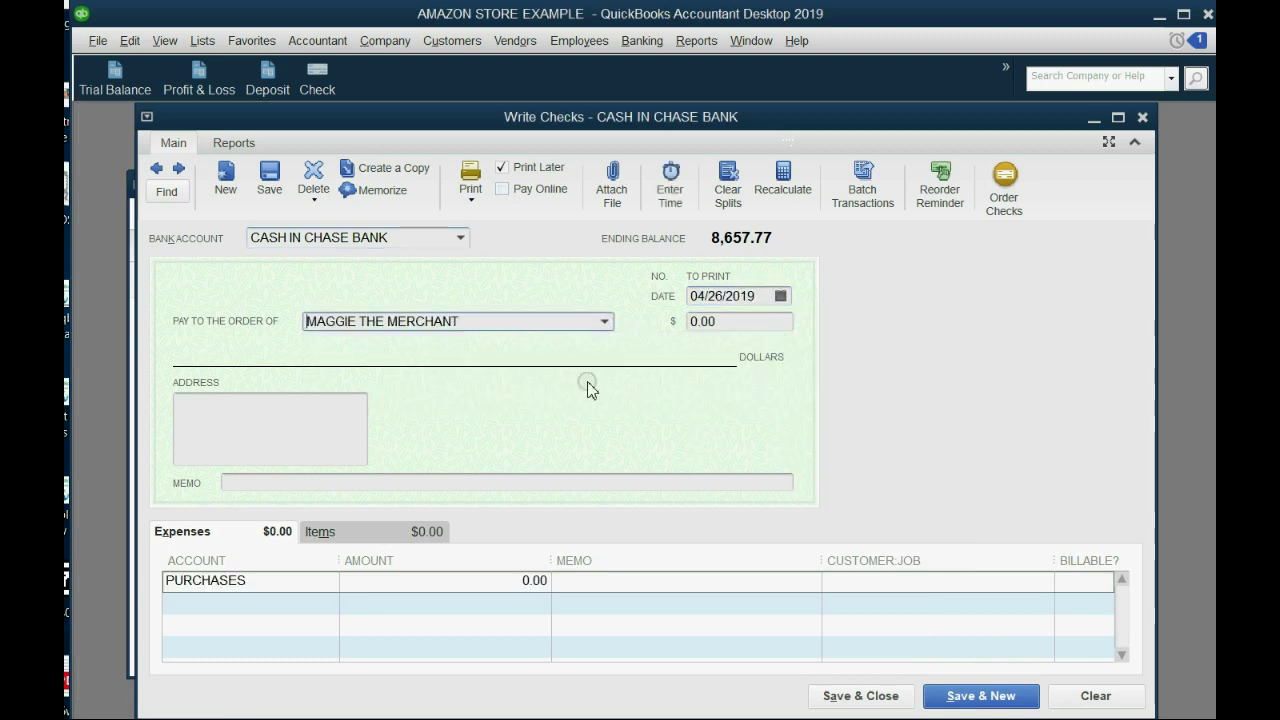
{"action": "left_click", "coordinate": [717, 322]}
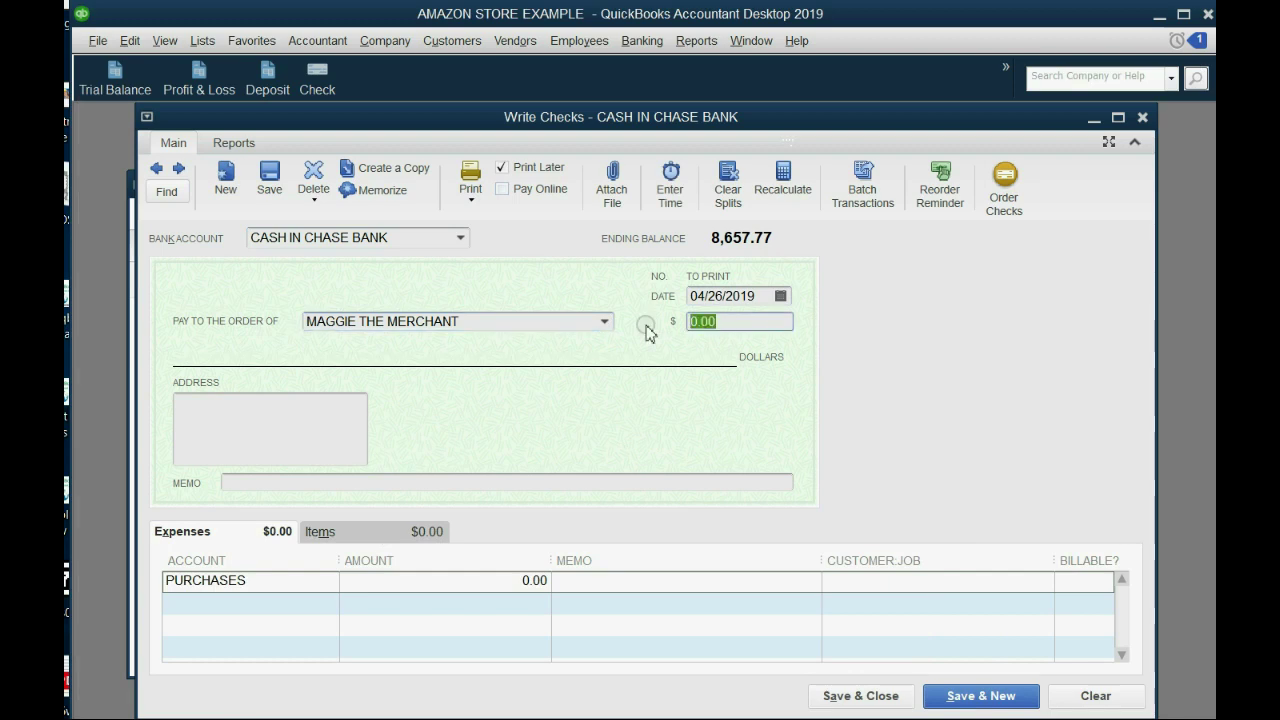
{"action": "type", "text": "1500"}
{"action": "key", "text": "Tab"}
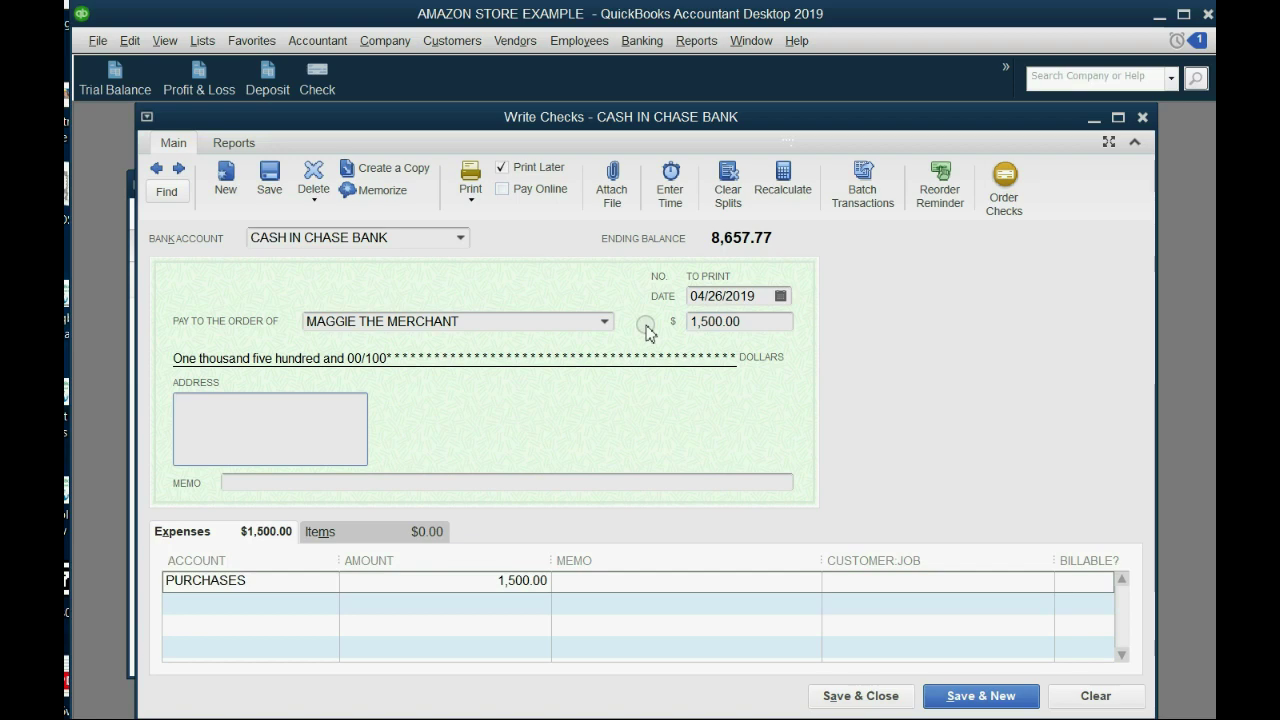
Step: Check that the expense line uses the PURCHASES account, and save and close the 04/26/2019 check
{"action": "left_click", "coordinate": [311, 587]}
{"action": "left_click", "coordinate": [329, 583]}
{"action": "left_click", "coordinate": [329, 583]}
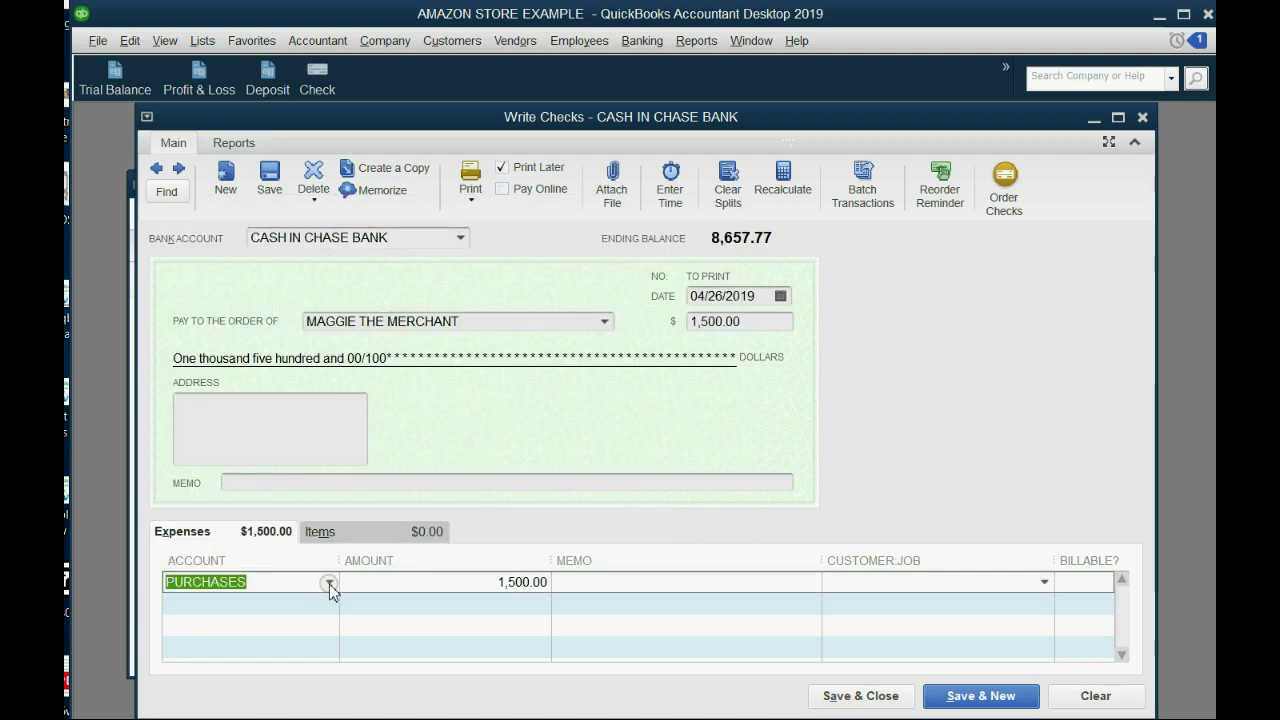
{"action": "left_click", "coordinate": [889, 695]}
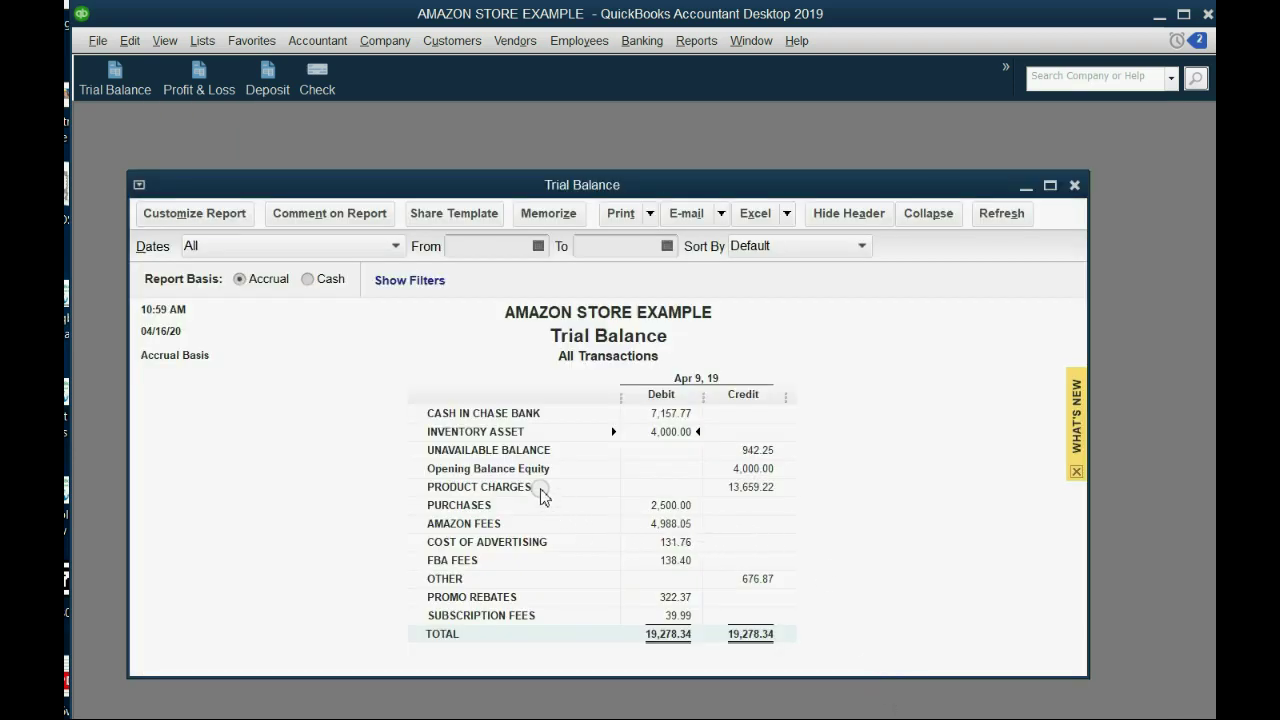
Step: Review the PURCHASES balance in the Trial Balance, and consult the PowerPoint slide on finding April's gross profit and net income
{"action": "left_click", "coordinate": [656, 510]}
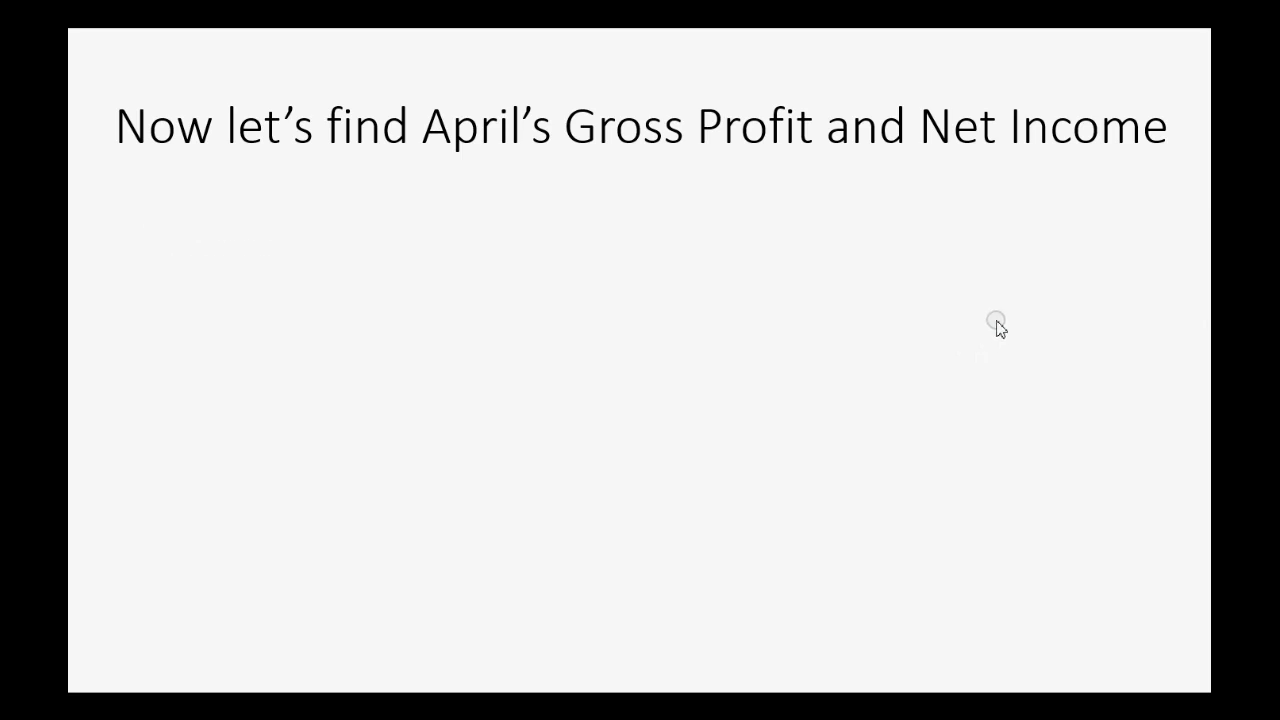
{"action": "left_click", "coordinate": [998, 327]}
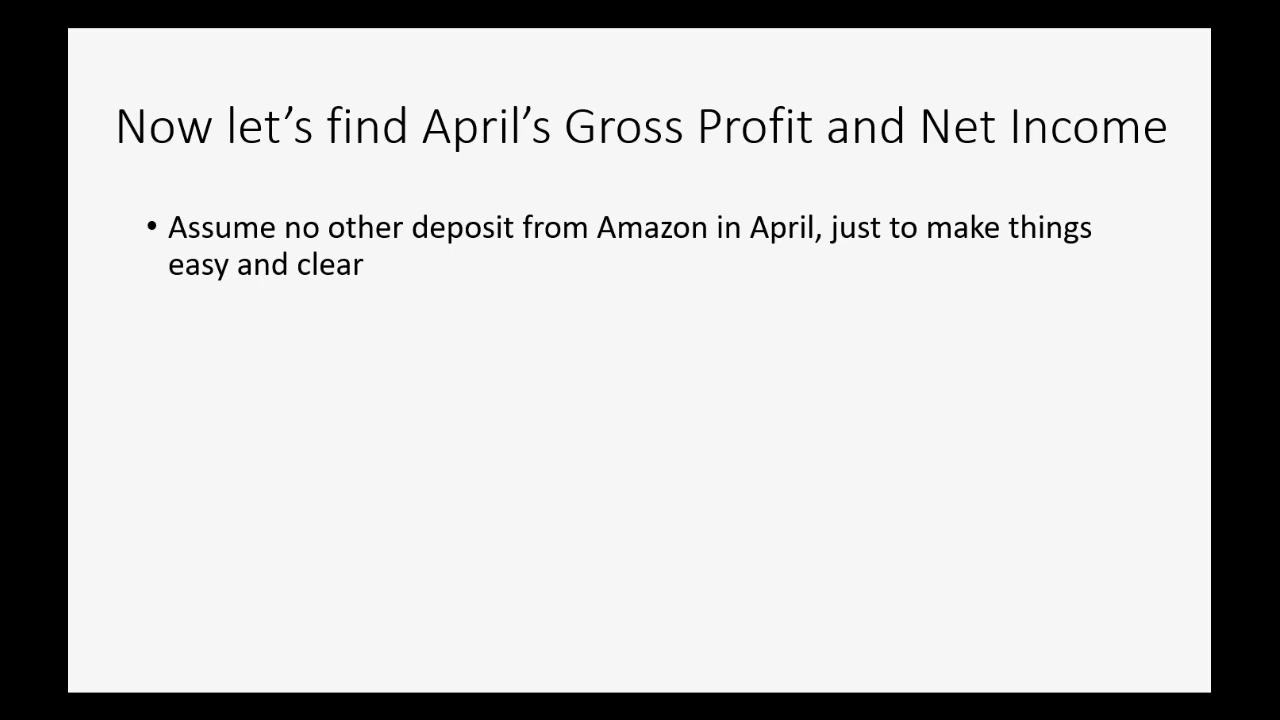
{"action": "key", "text": "Right"}
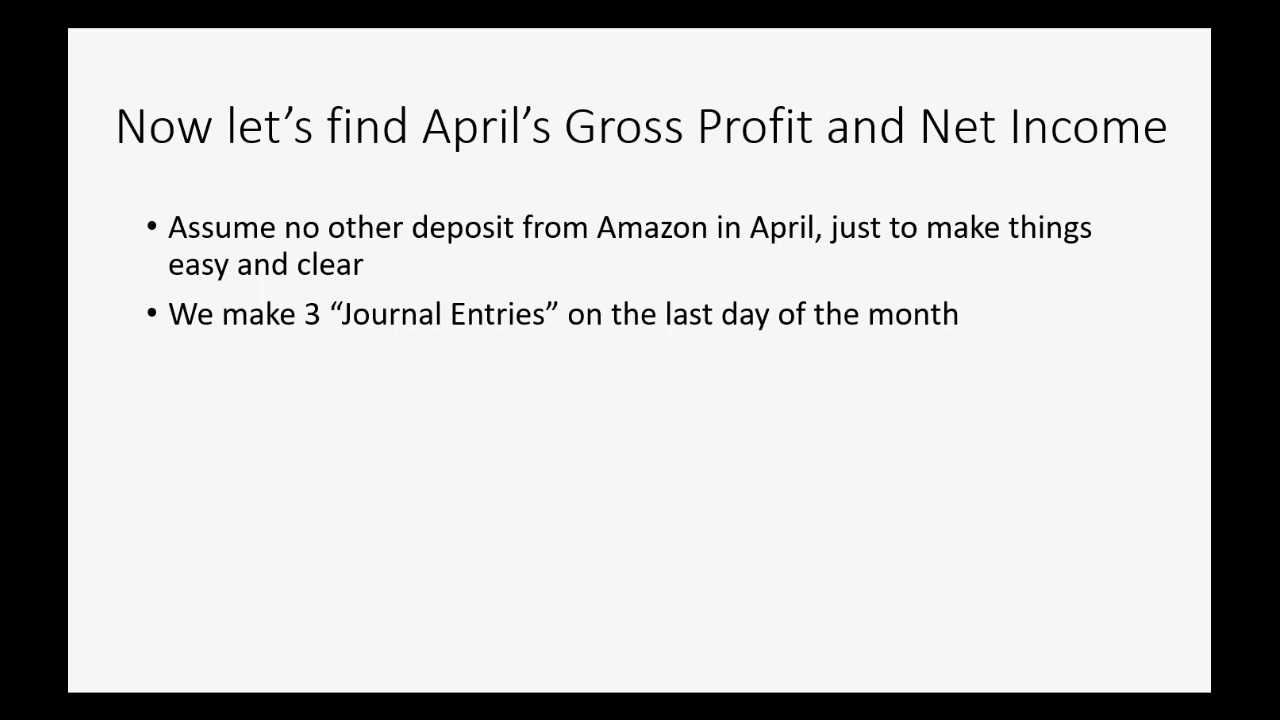
{"action": "key", "text": "Right"}
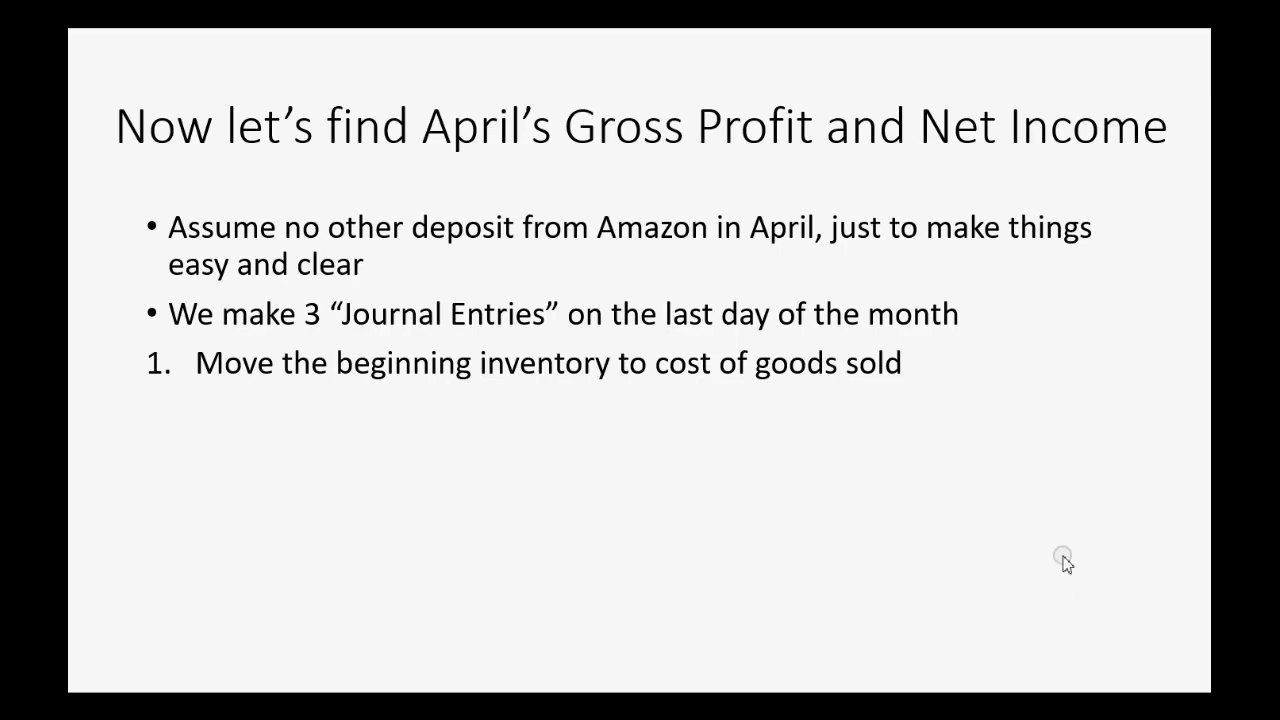
Step: Return to QuickBooks, start a general journal entry and date it 04/30/2019
{"action": "key", "text": "alt+Tab"}
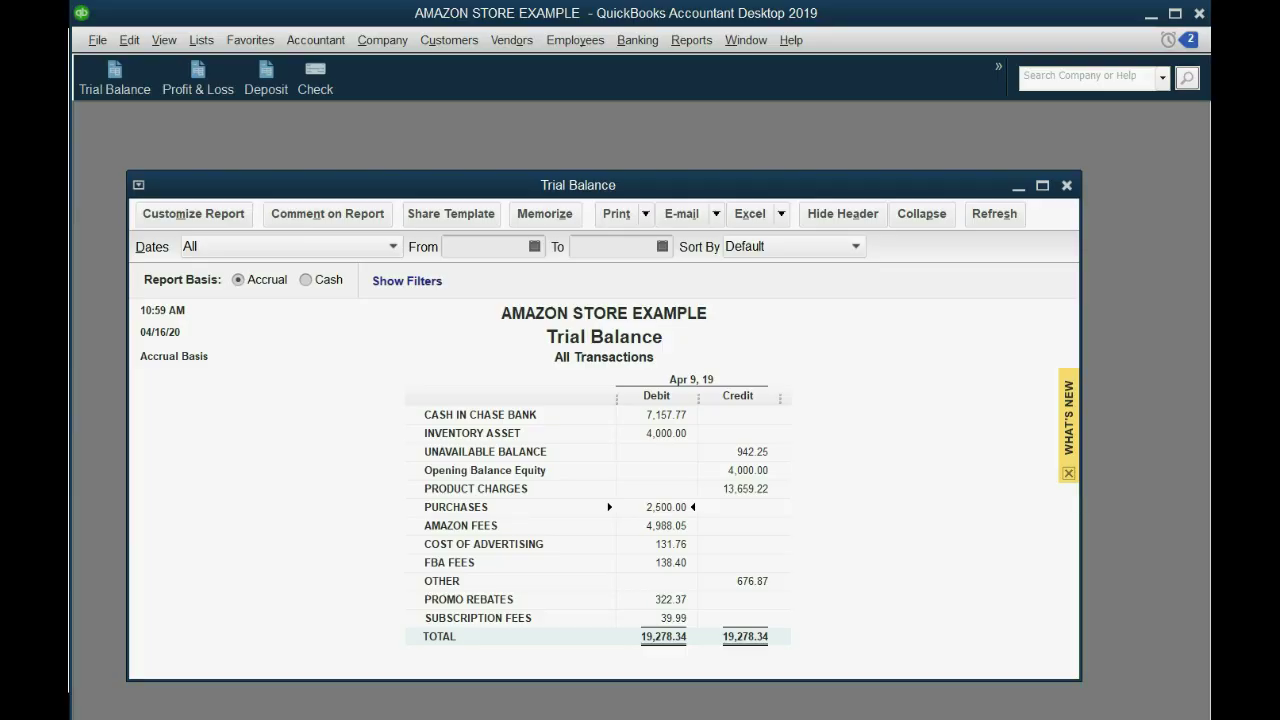
{"action": "left_click", "coordinate": [372, 42]}
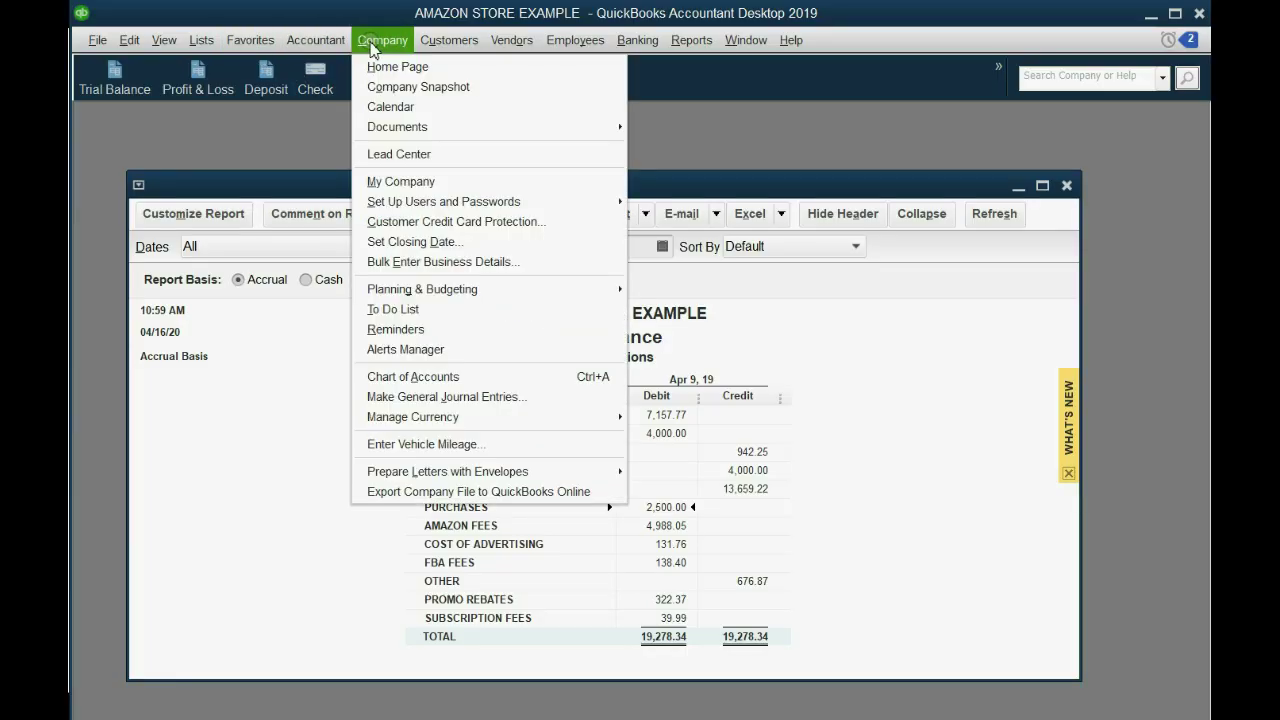
{"action": "left_click", "coordinate": [470, 397]}
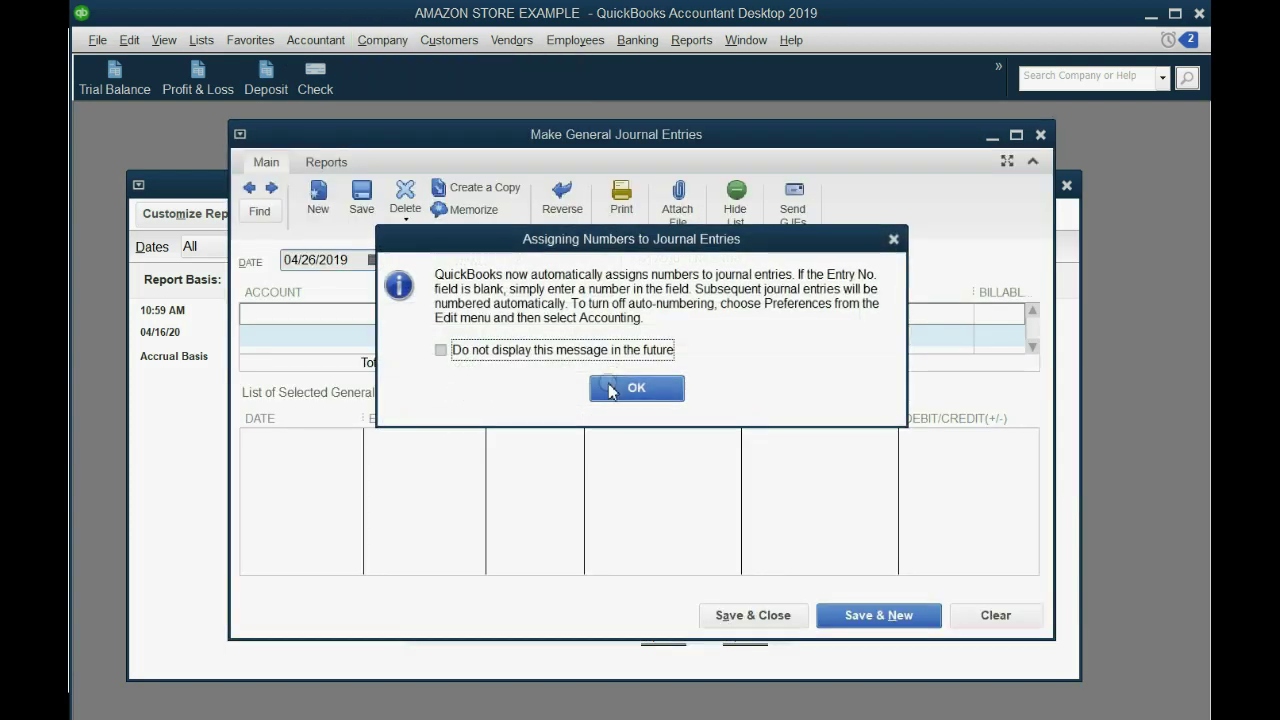
{"action": "left_click", "coordinate": [611, 392]}
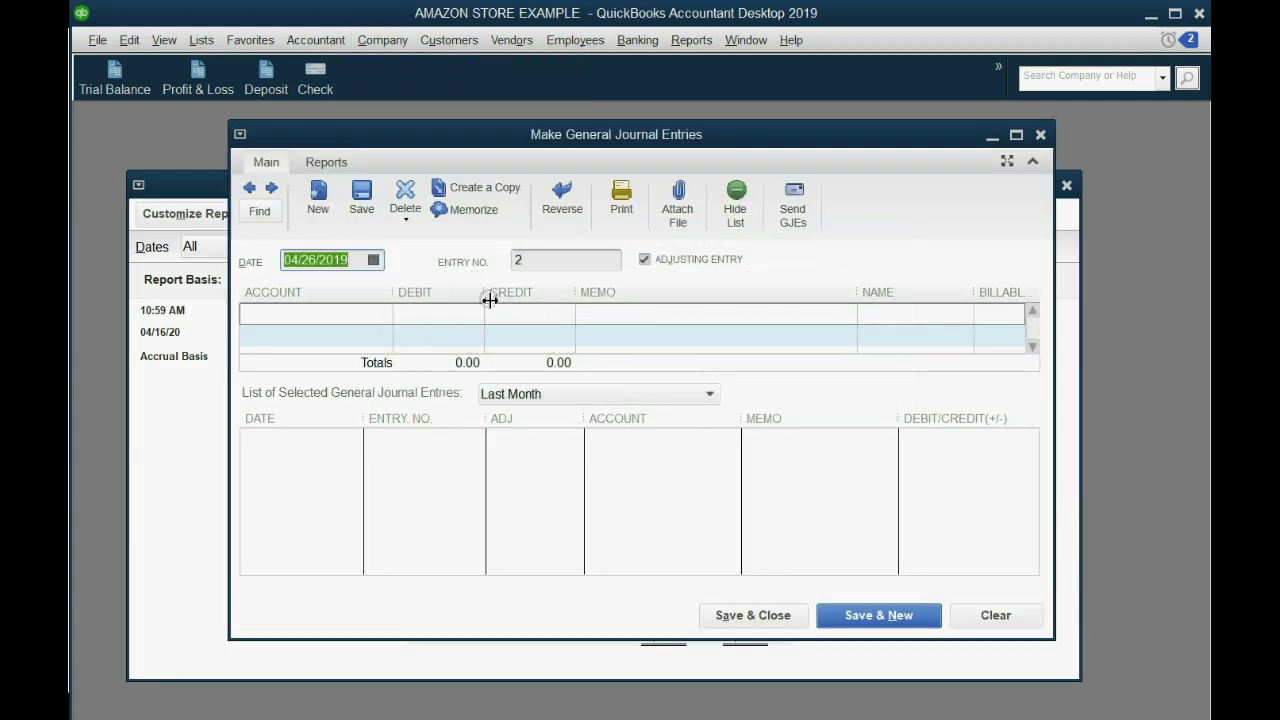
{"action": "left_click", "coordinate": [374, 261]}
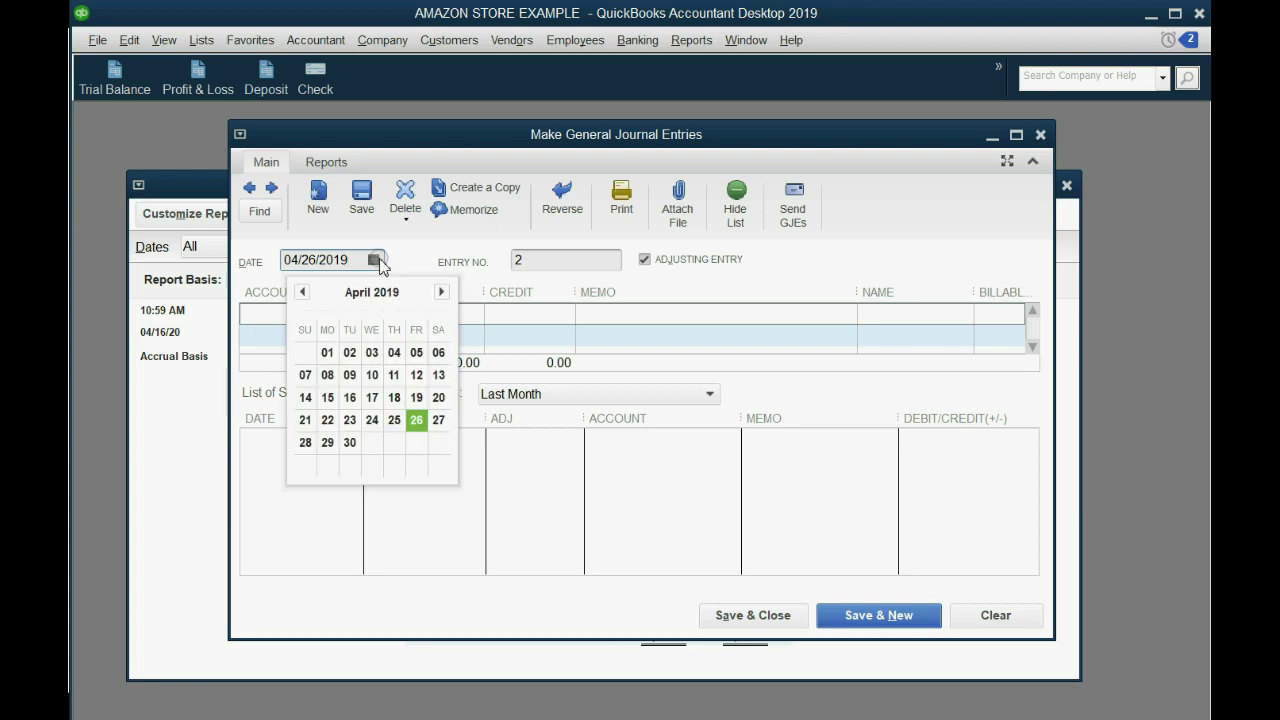
{"action": "left_click", "coordinate": [346, 444]}
Step: Set the first journal line to INVENTORY ASSET, consult its balance in the Trial Balance, and enter a credit of 4,000.00
{"action": "left_click", "coordinate": [366, 316]}
{"action": "left_click", "coordinate": [384, 313]}
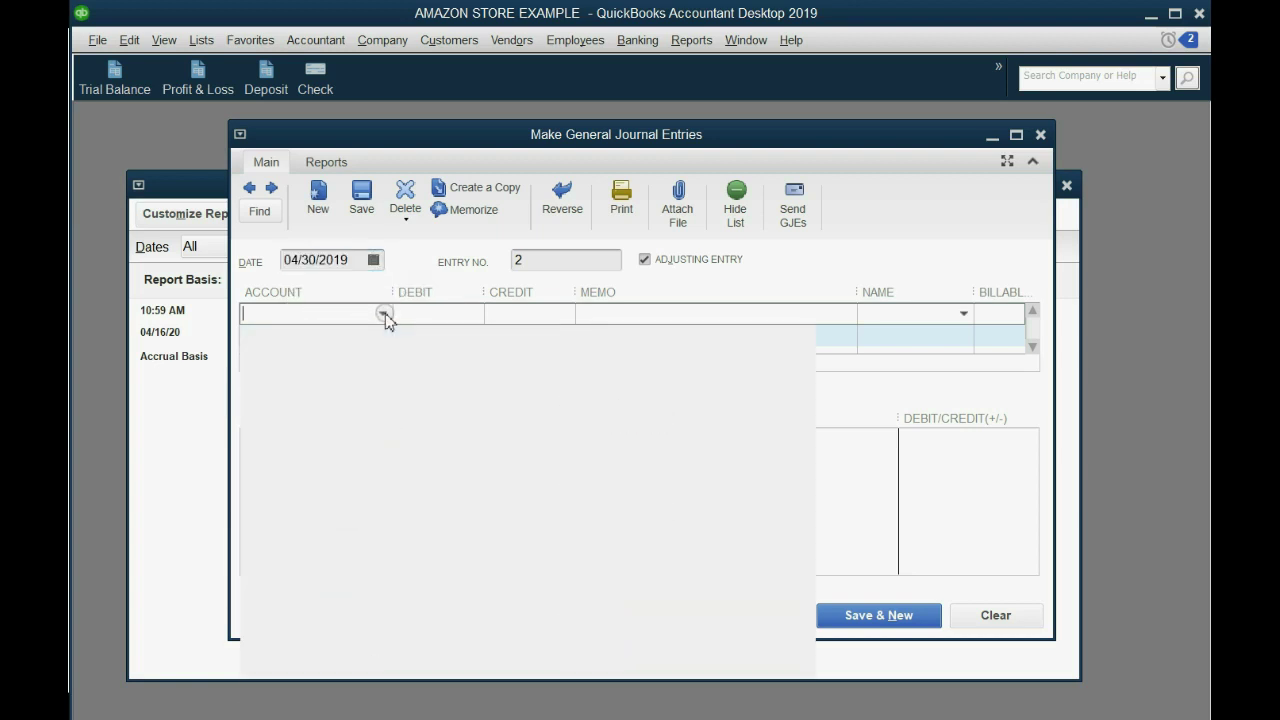
{"action": "left_click", "coordinate": [385, 406]}
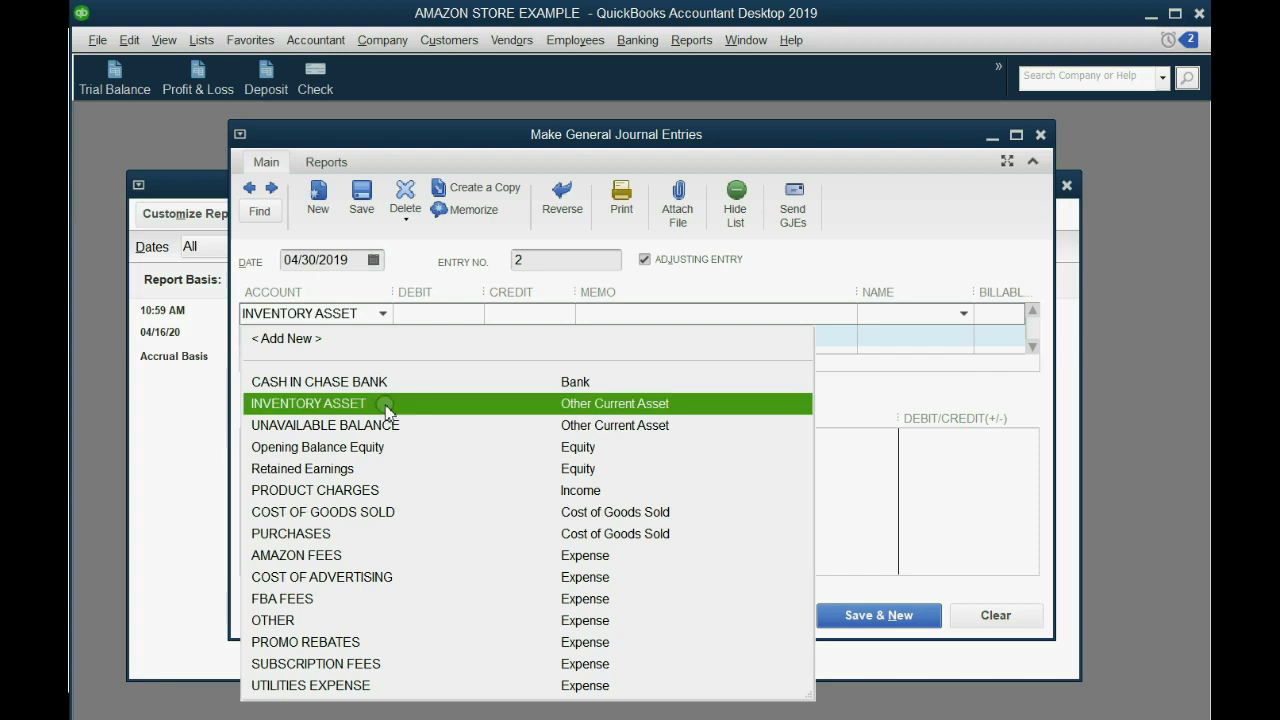
{"action": "left_click", "coordinate": [193, 383]}
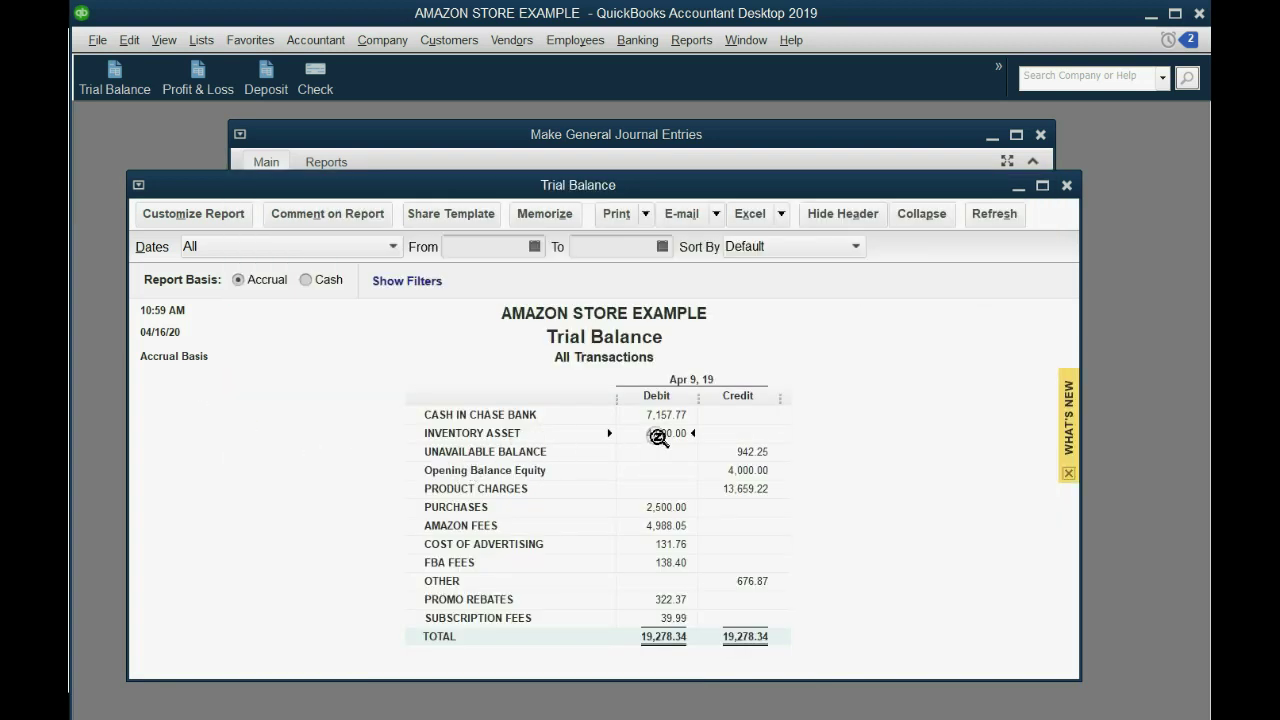
{"action": "left_click", "coordinate": [465, 138]}
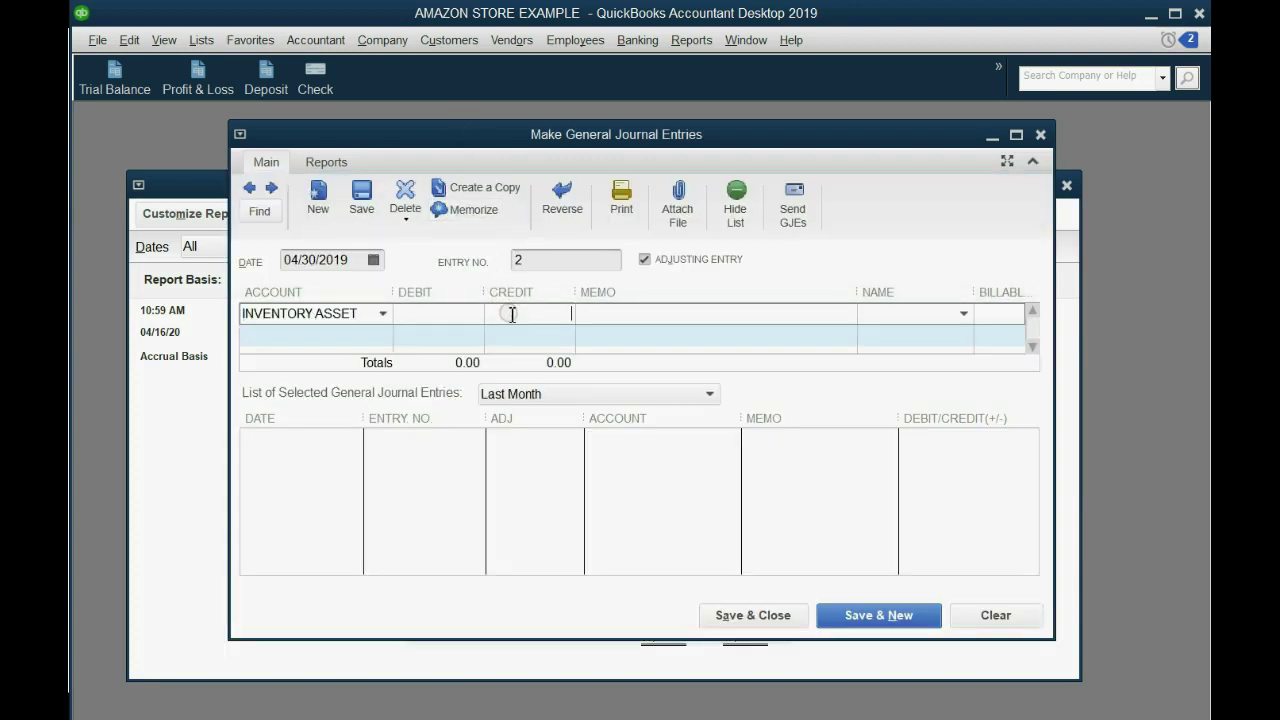
{"action": "left_click", "coordinate": [496, 308]}
{"action": "type", "text": "4000"}
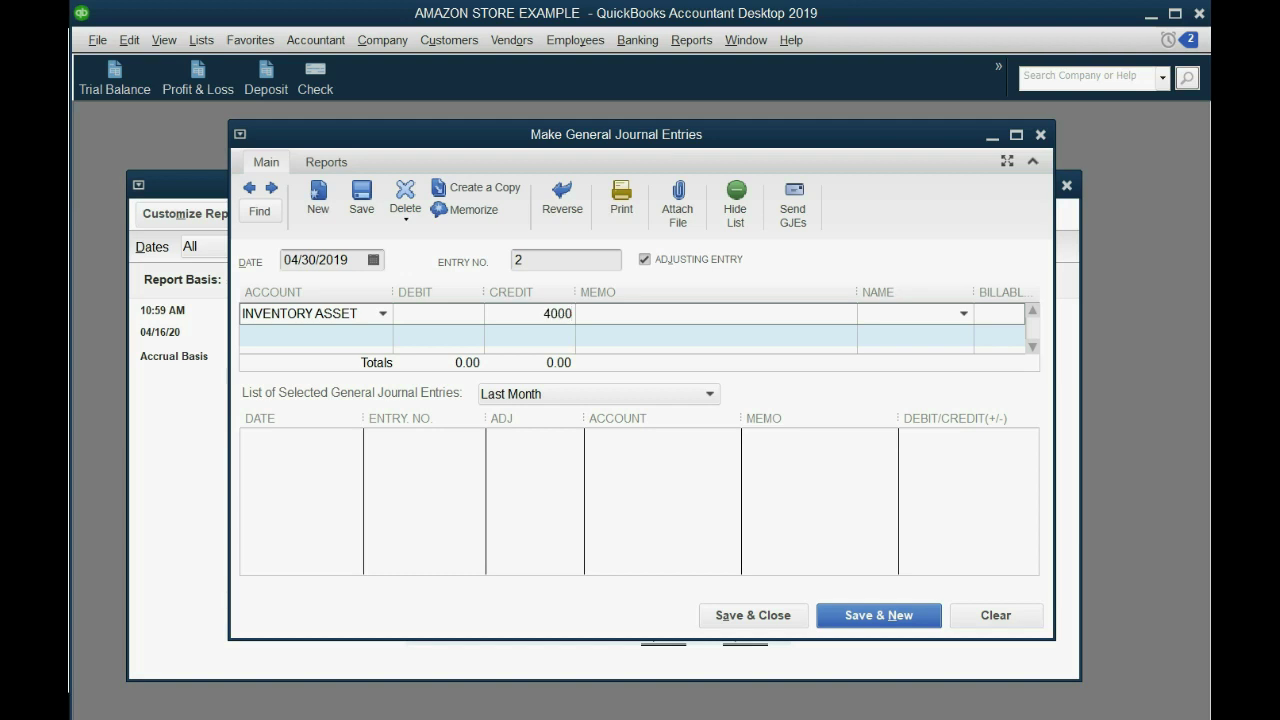
{"action": "key", "text": "Tab"}
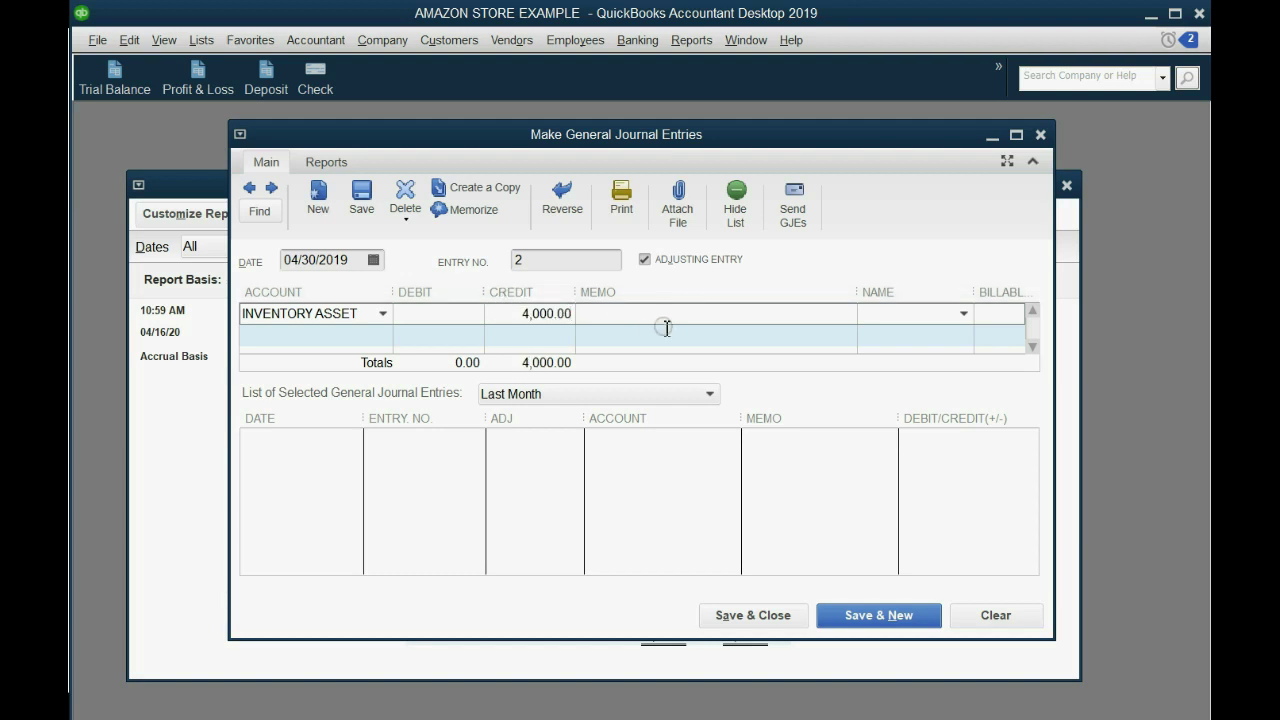
Step: Assign the 4,000.00 debit on the second line to COST OF GOODS SOLD, and save and close the journal entry
{"action": "left_click", "coordinate": [427, 343]}
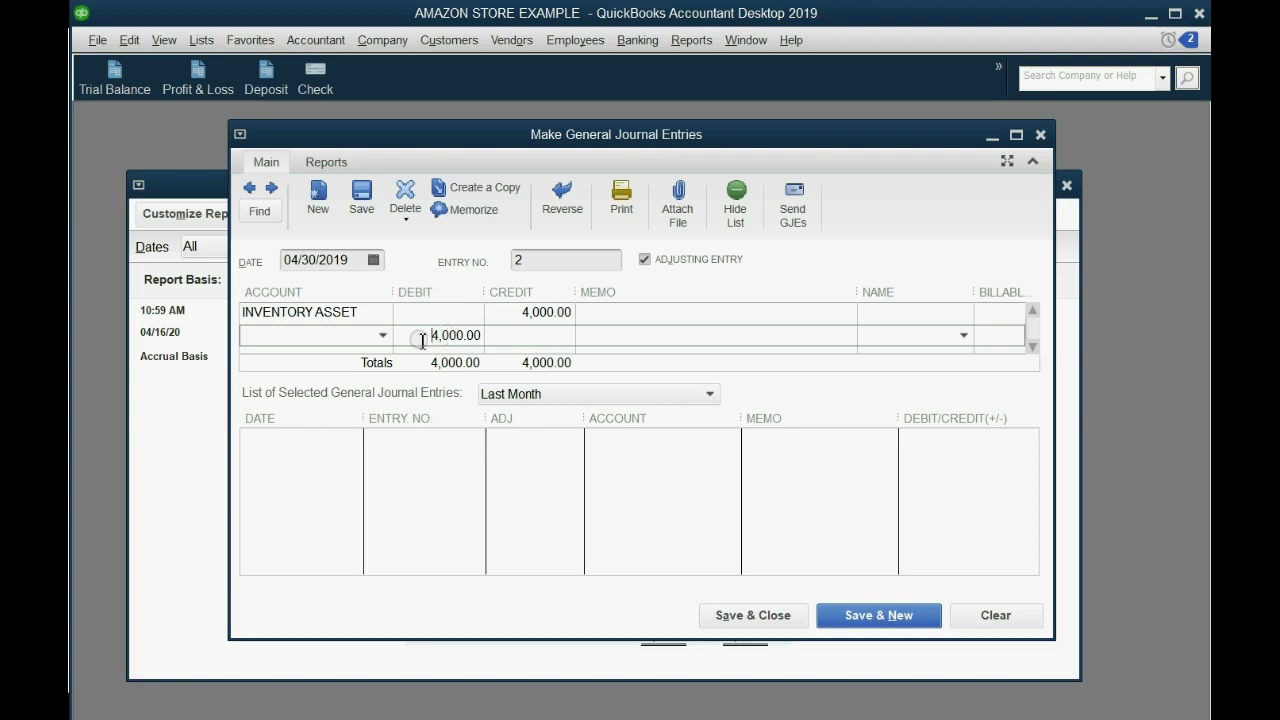
{"action": "left_click", "coordinate": [384, 337]}
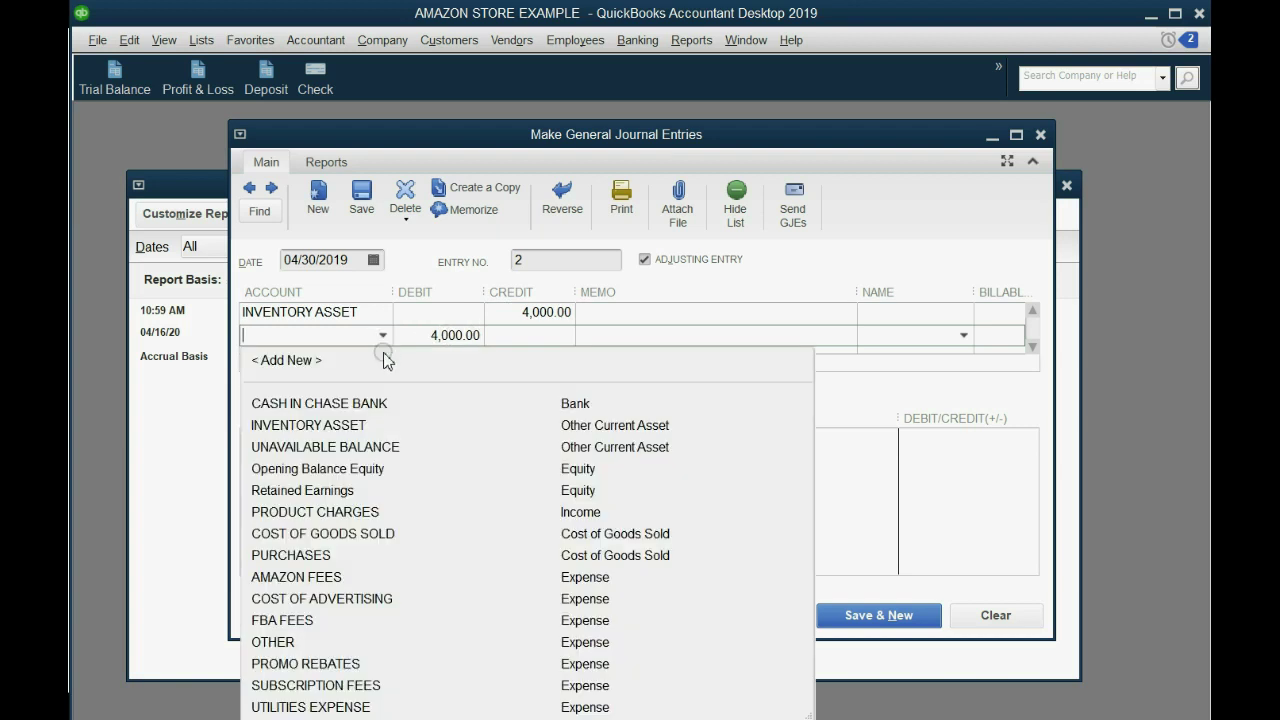
{"action": "left_click", "coordinate": [407, 534]}
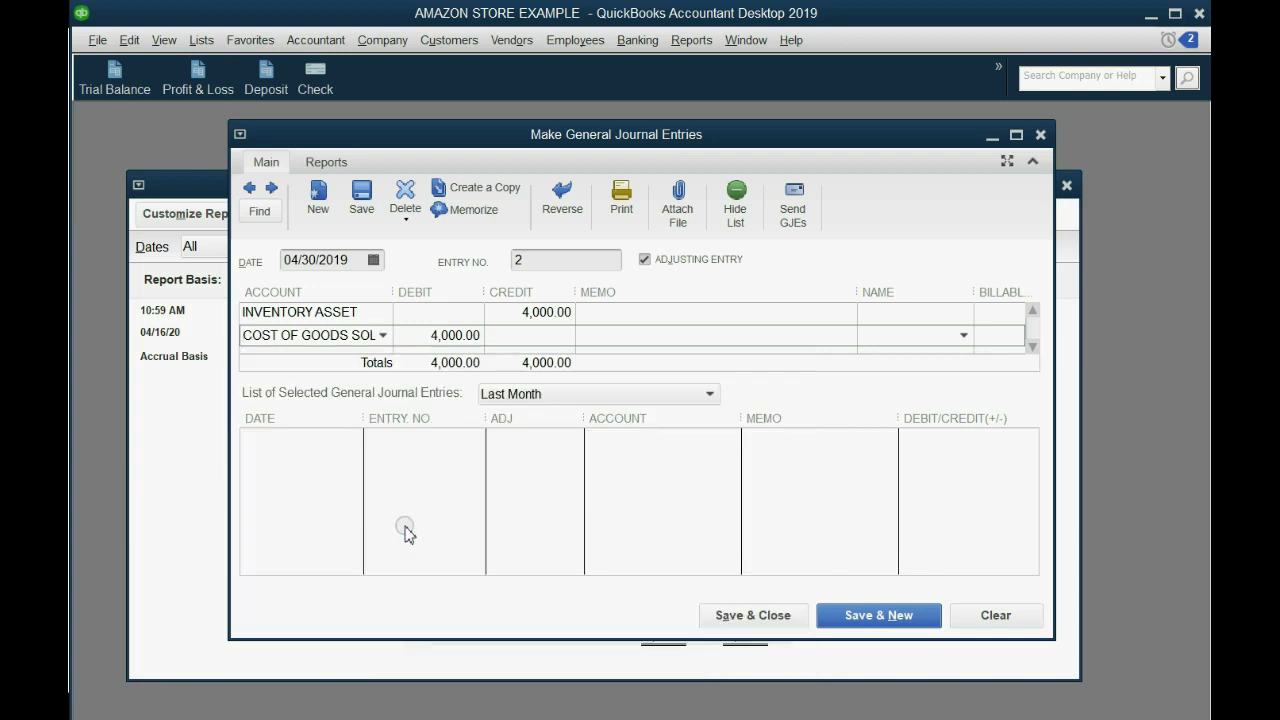
{"action": "left_click", "coordinate": [419, 326]}
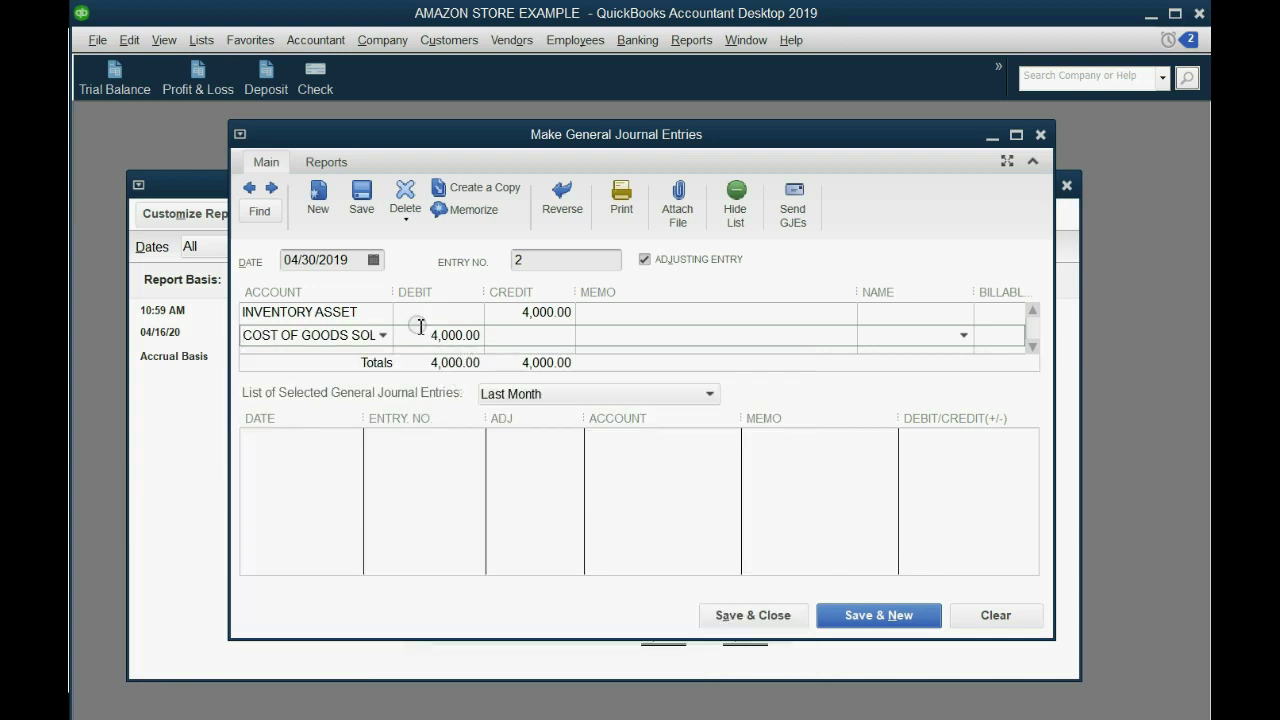
{"action": "left_click", "coordinate": [529, 313]}
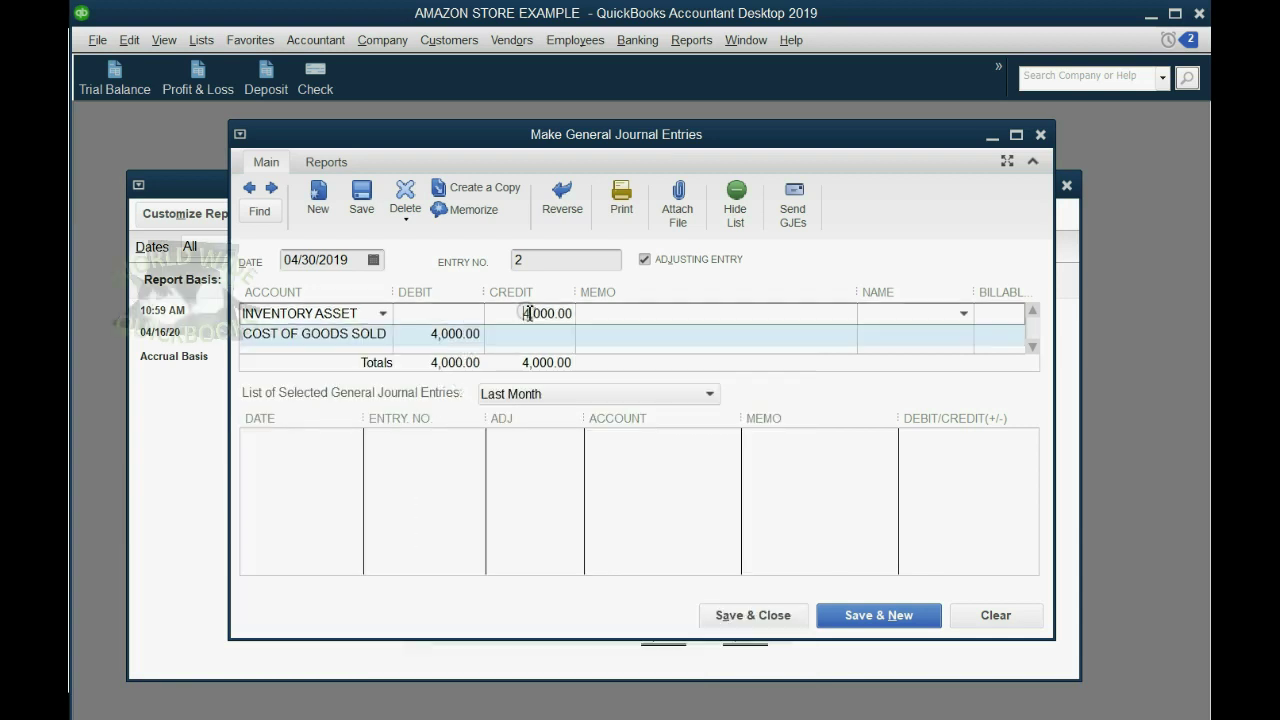
{"action": "left_click", "coordinate": [457, 335]}
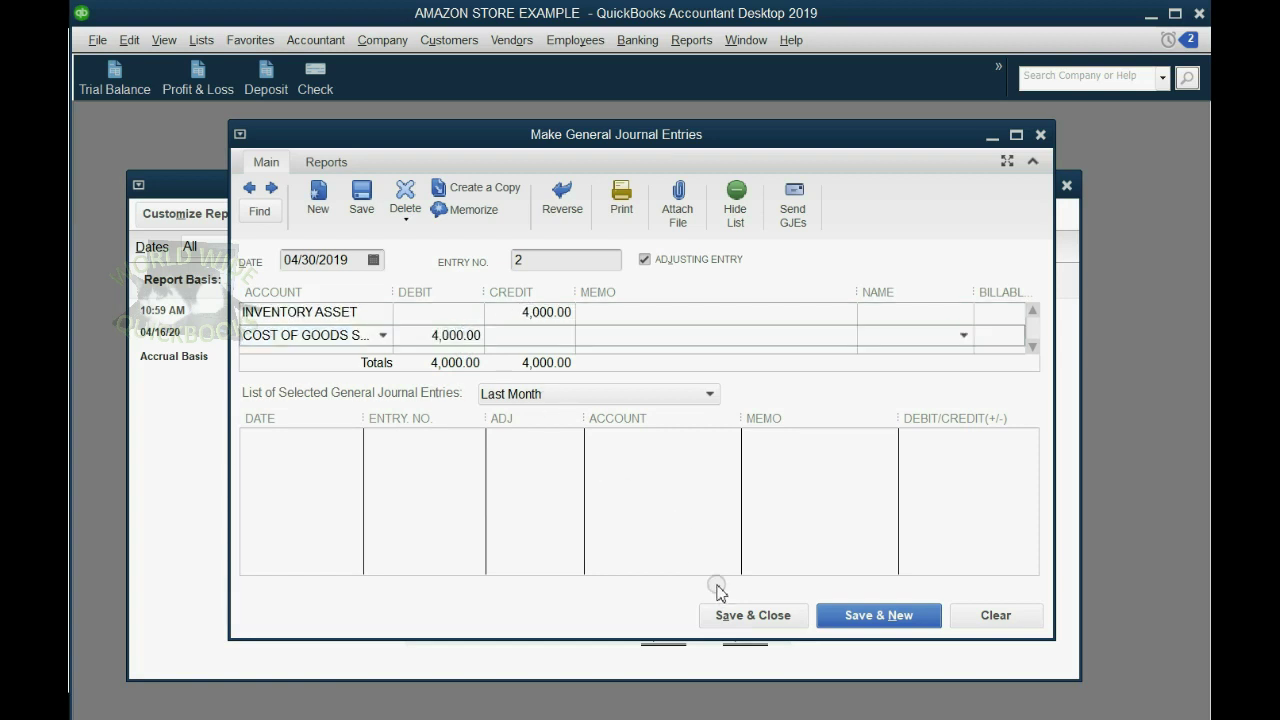
{"action": "left_click", "coordinate": [737, 615]}
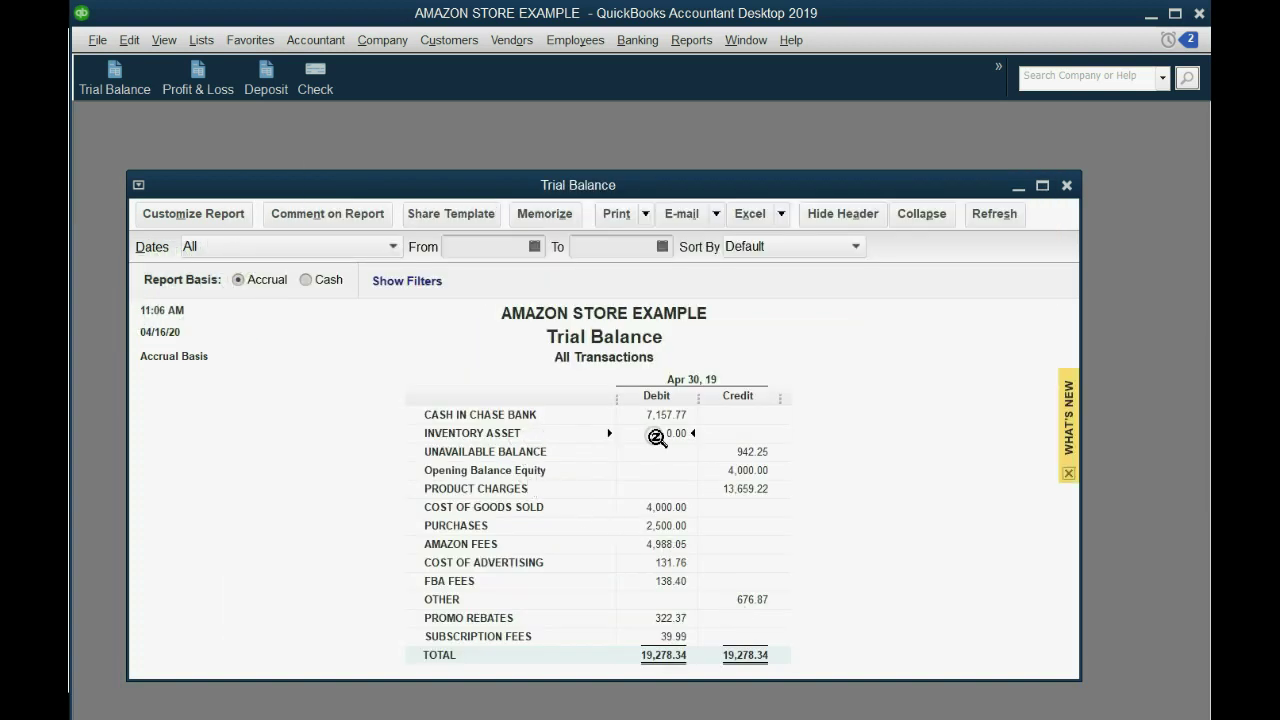
Step: Review COST OF GOODS SOLD and the PowerPoint slide for the second month-end entry, and start another general journal entry in QuickBooks
{"action": "left_click", "coordinate": [578, 507]}
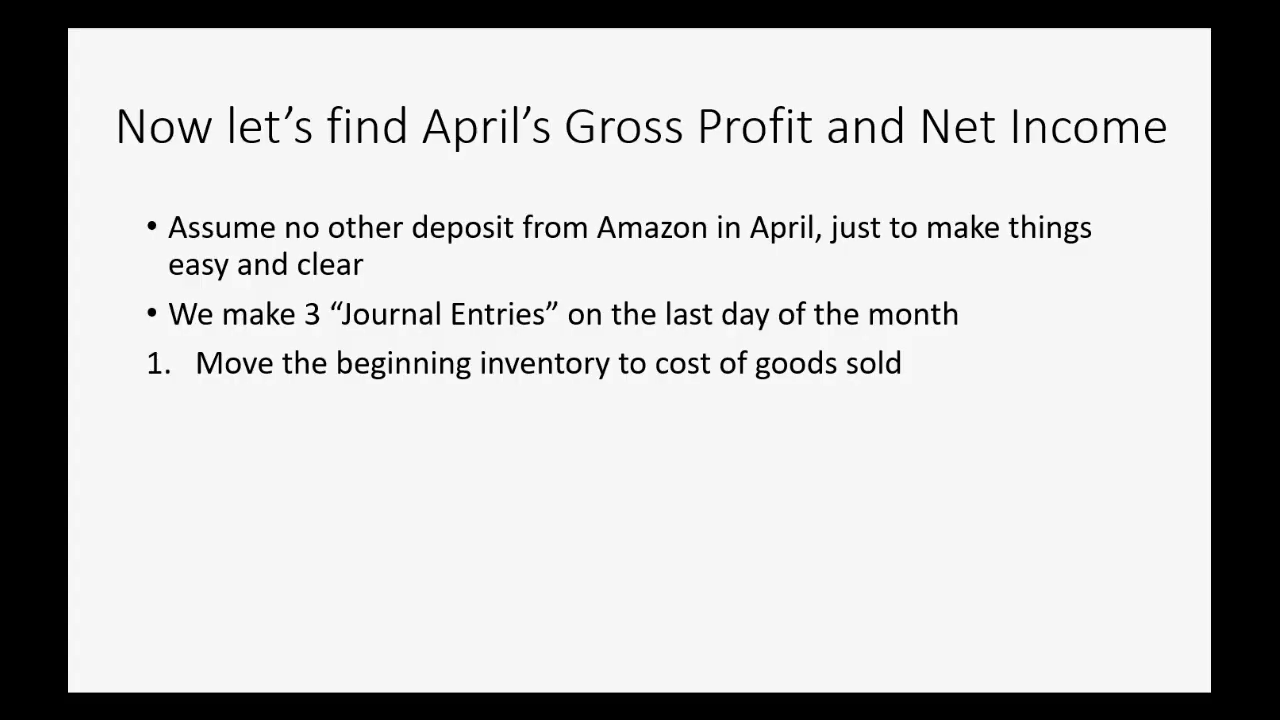
{"action": "key", "text": "Right"}
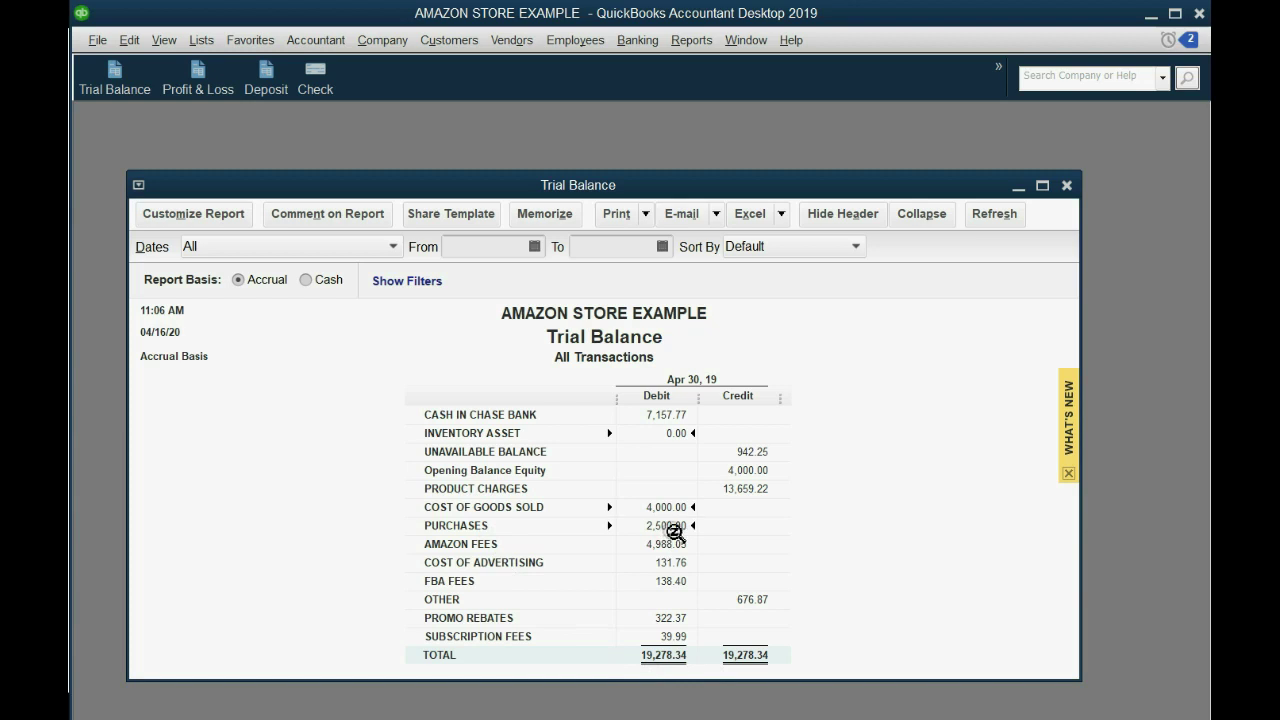
{"action": "left_click", "coordinate": [385, 45]}
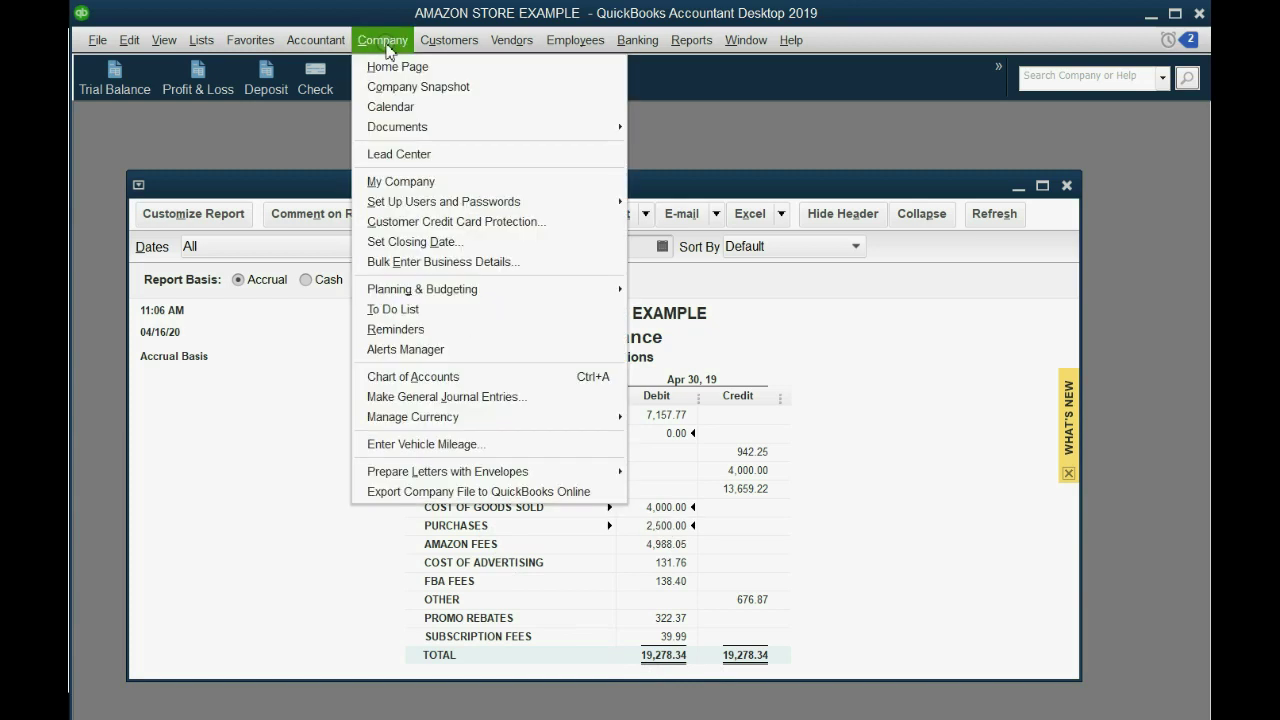
{"action": "left_click", "coordinate": [498, 396]}
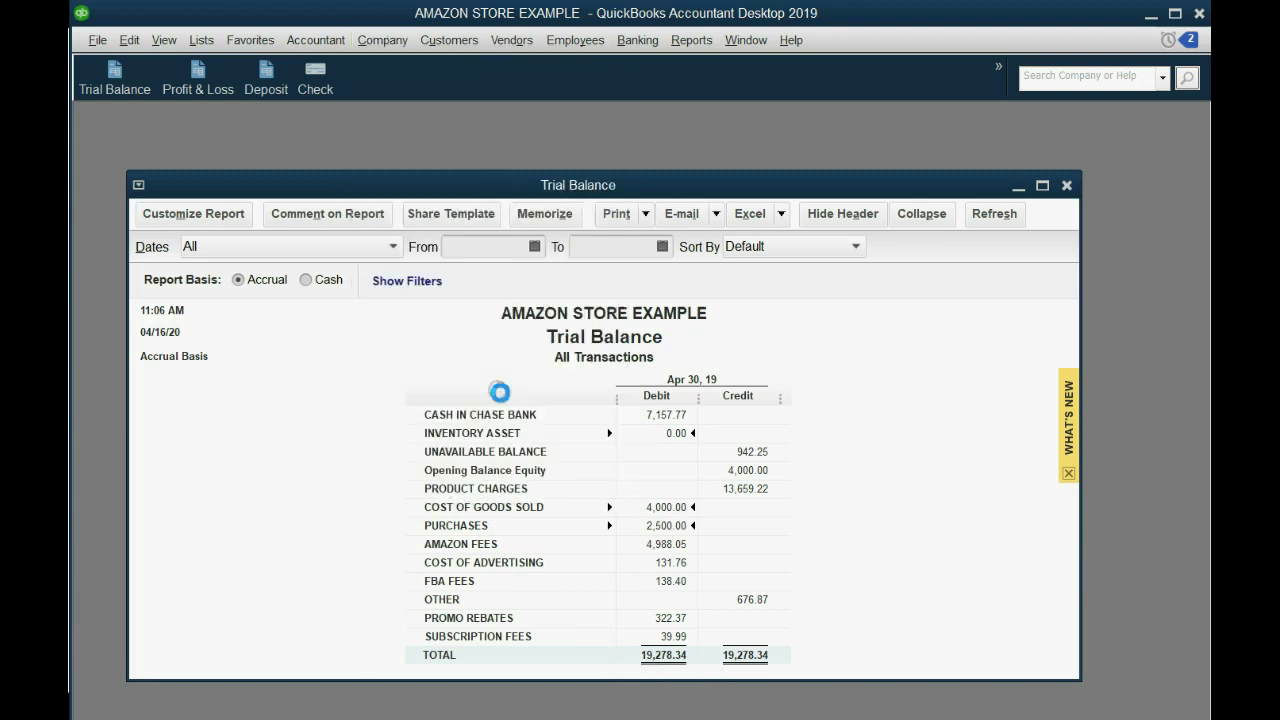
{"action": "left_click", "coordinate": [574, 350]}
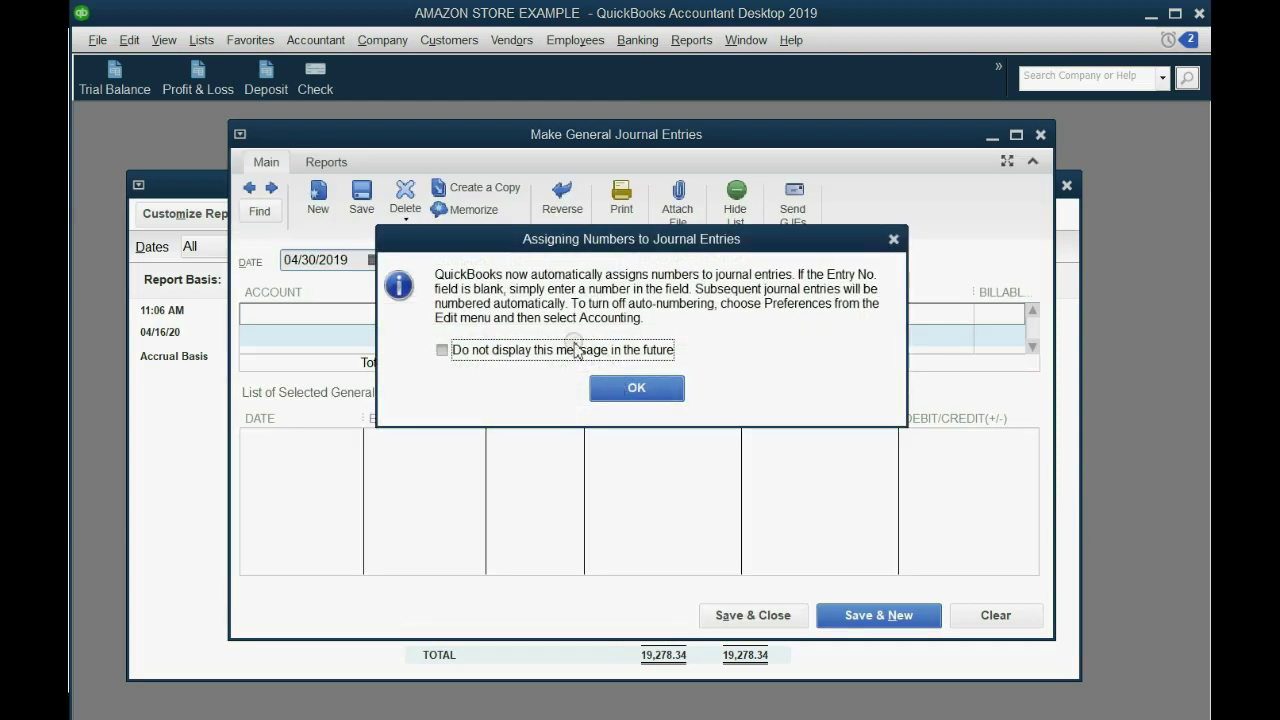
{"action": "left_click", "coordinate": [607, 390]}
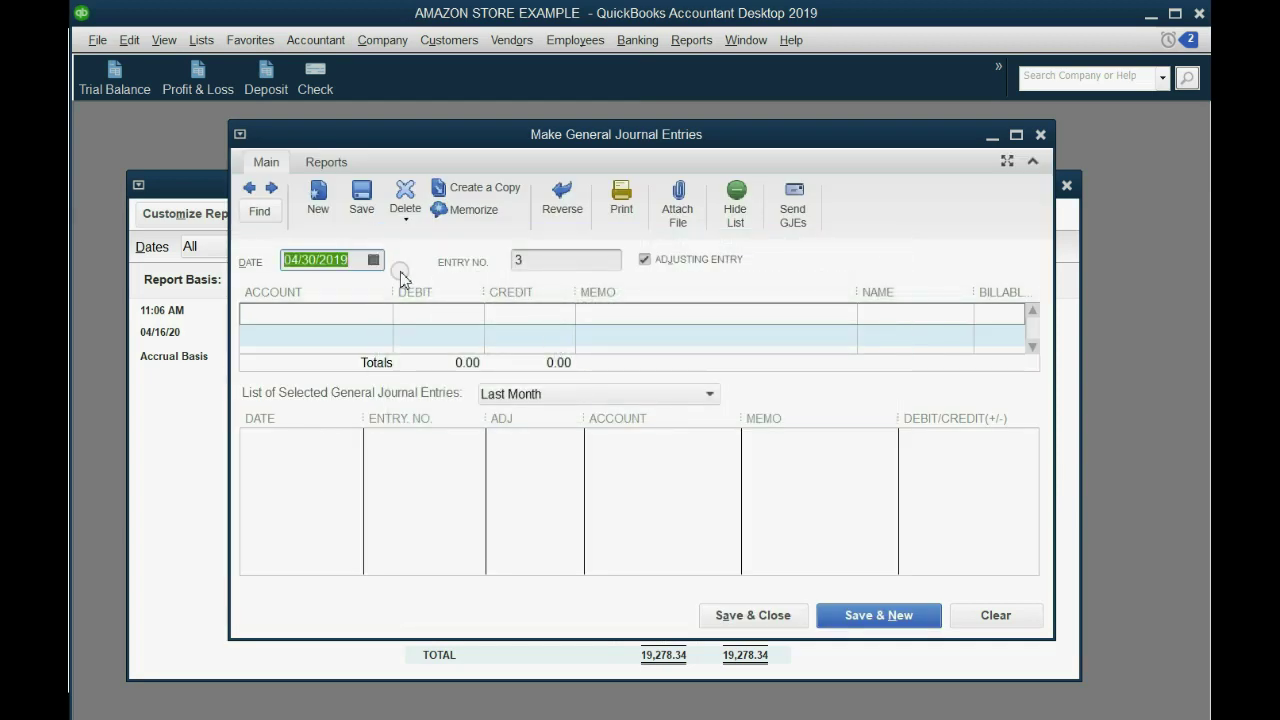
Step: Set the first journal line to PURCHASES with a credit of 2,500.00 and move on to the second line
{"action": "left_click", "coordinate": [395, 315]}
{"action": "left_click", "coordinate": [384, 314]}
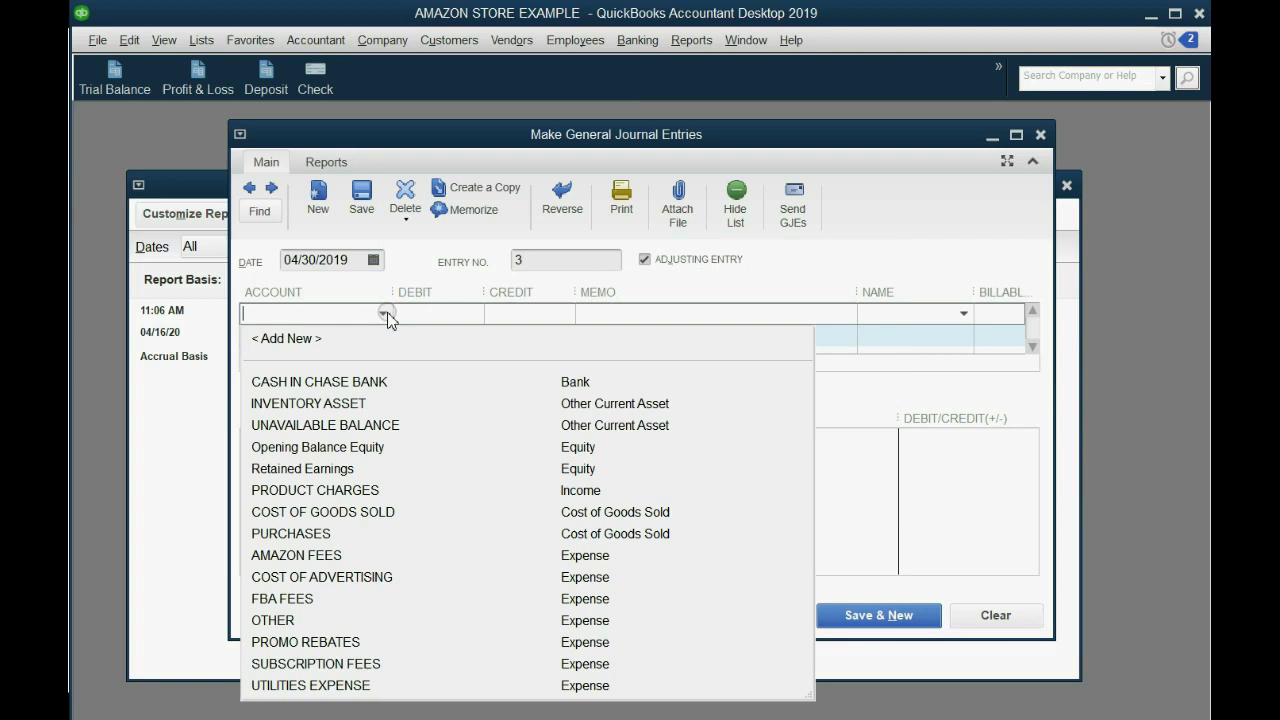
{"action": "left_click", "coordinate": [403, 529]}
{"action": "left_click", "coordinate": [519, 312]}
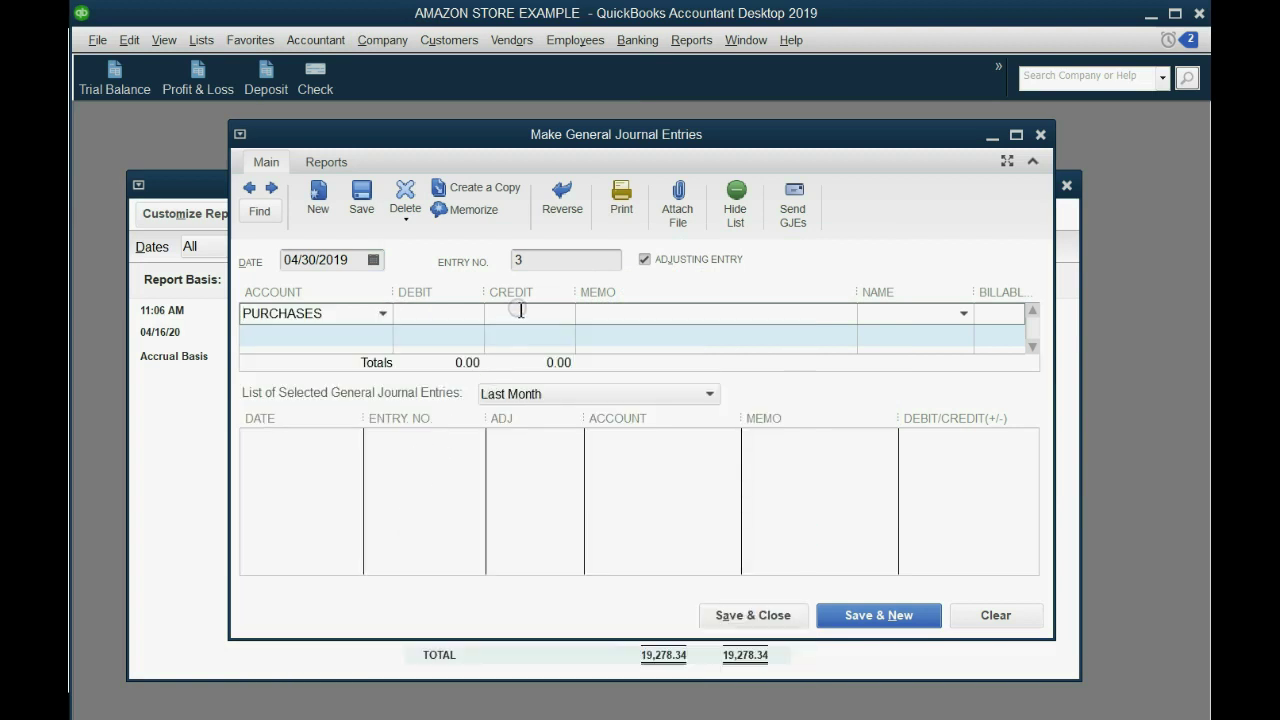
{"action": "type", "text": "2500"}
{"action": "key", "text": "Tab"}
{"action": "key", "text": "Tab"}
{"action": "key", "text": "Tab"}
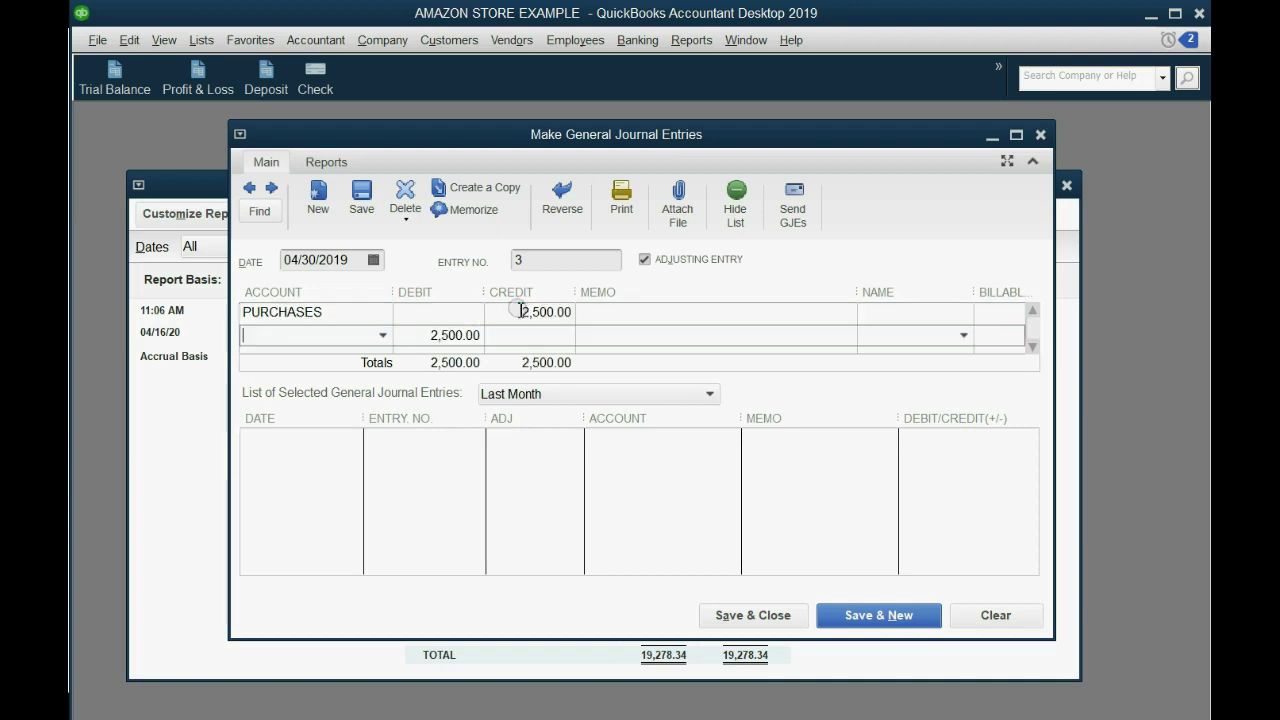
Step: Assign the 2,500.00 debit on the second line to COST OF GOODS SOLD, check both amounts, and save and close the entry
{"action": "left_click", "coordinate": [382, 337]}
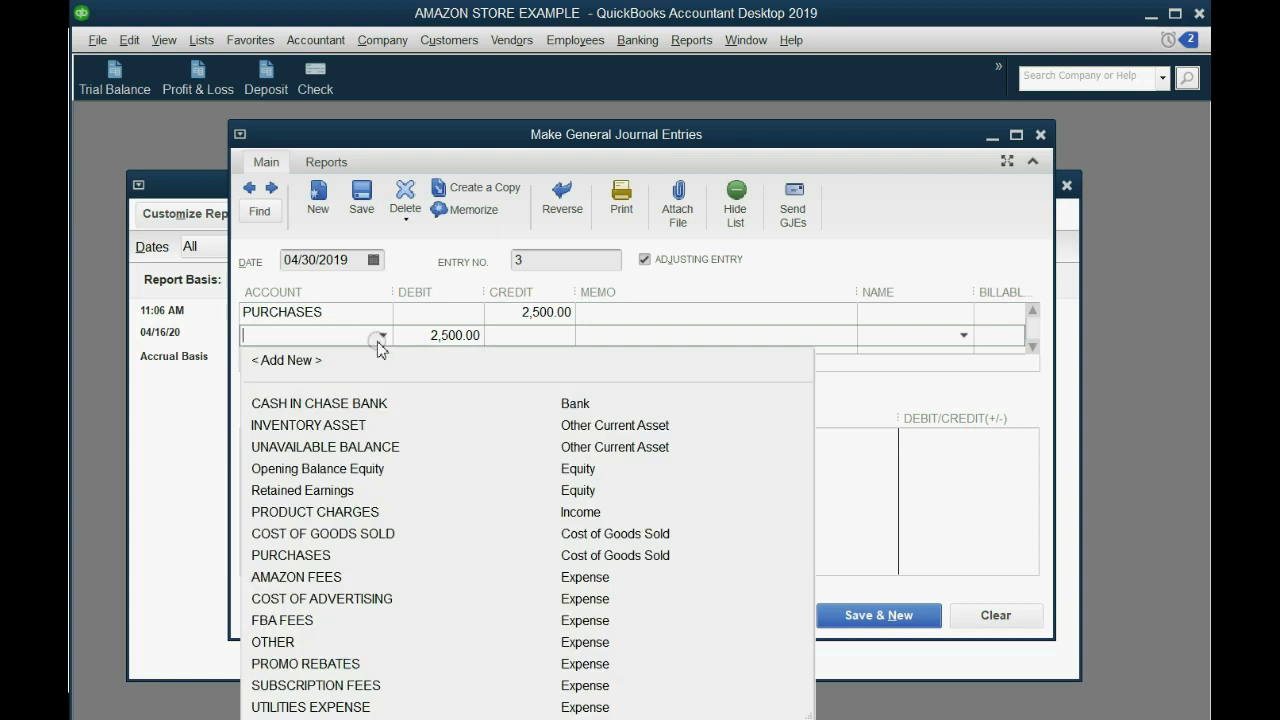
{"action": "left_click", "coordinate": [376, 535]}
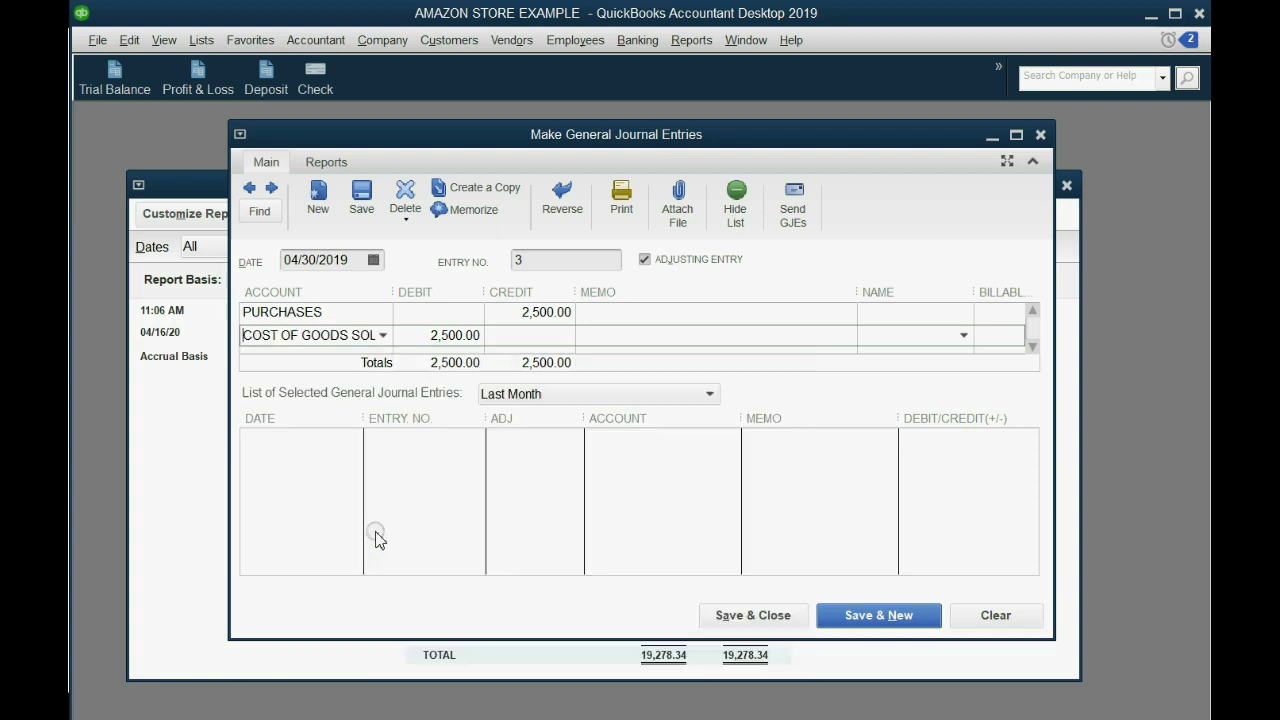
{"action": "left_click", "coordinate": [511, 315]}
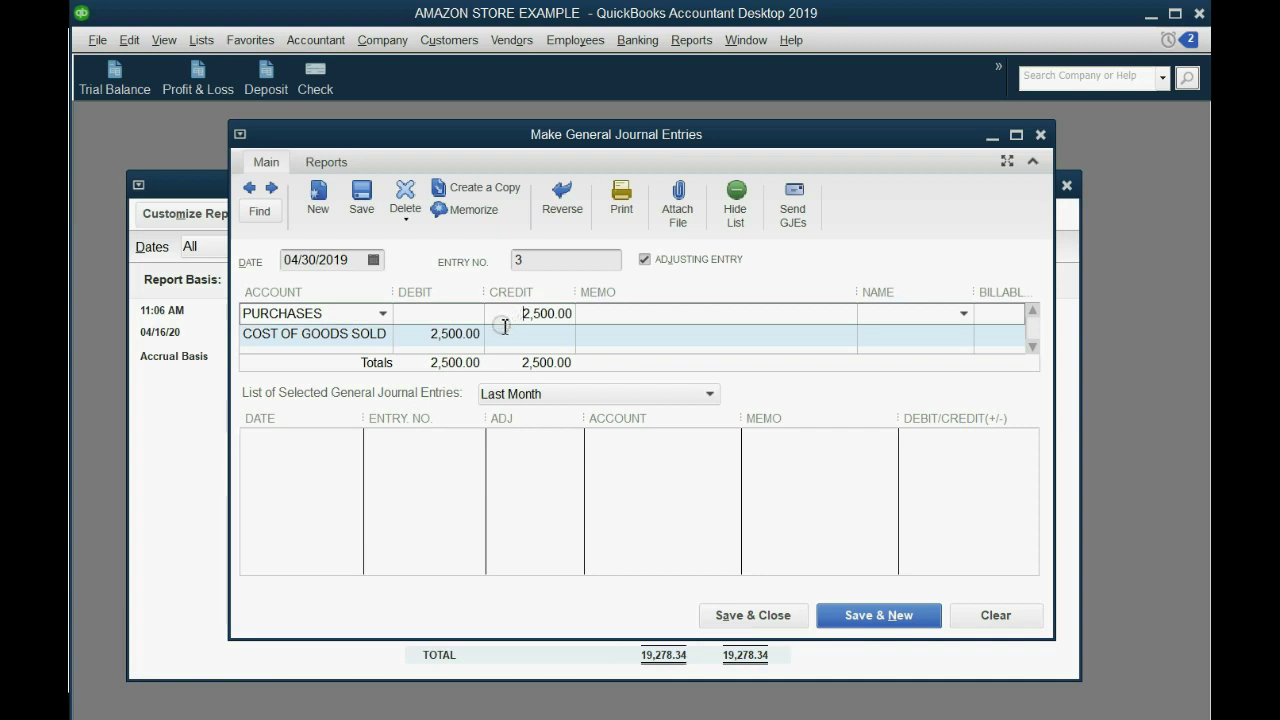
{"action": "left_click", "coordinate": [461, 337]}
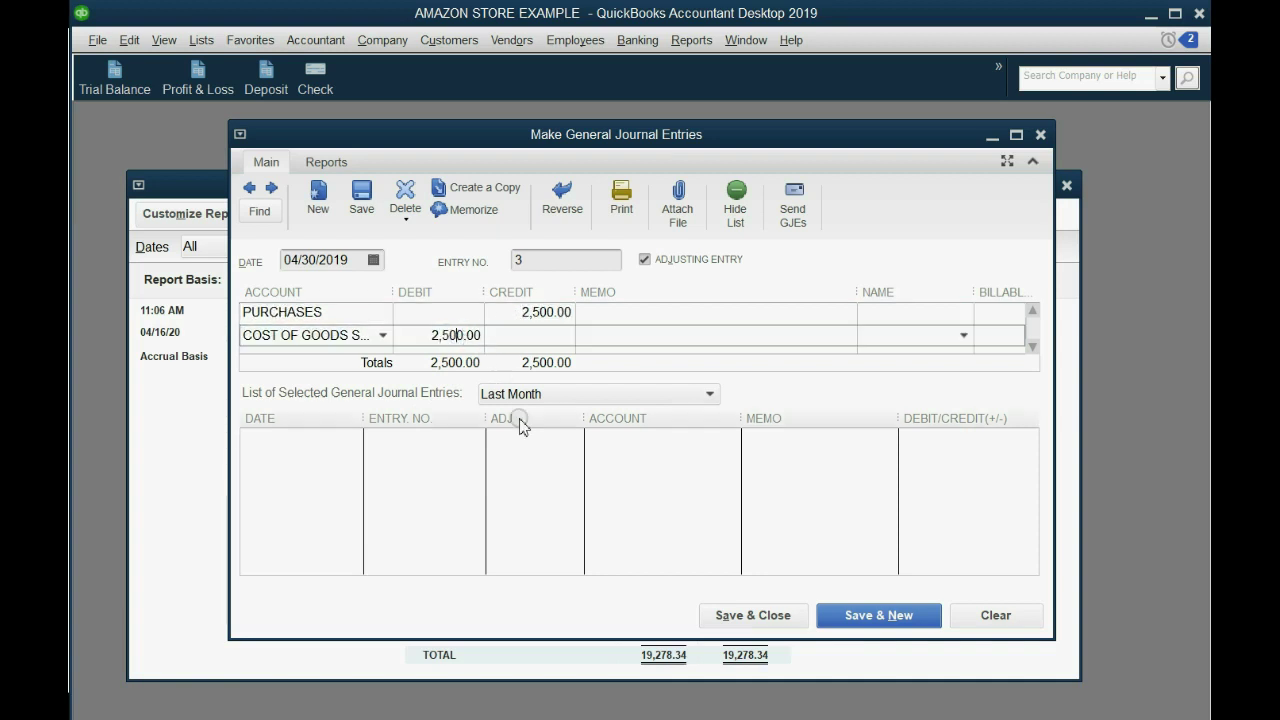
{"action": "left_click", "coordinate": [734, 618]}
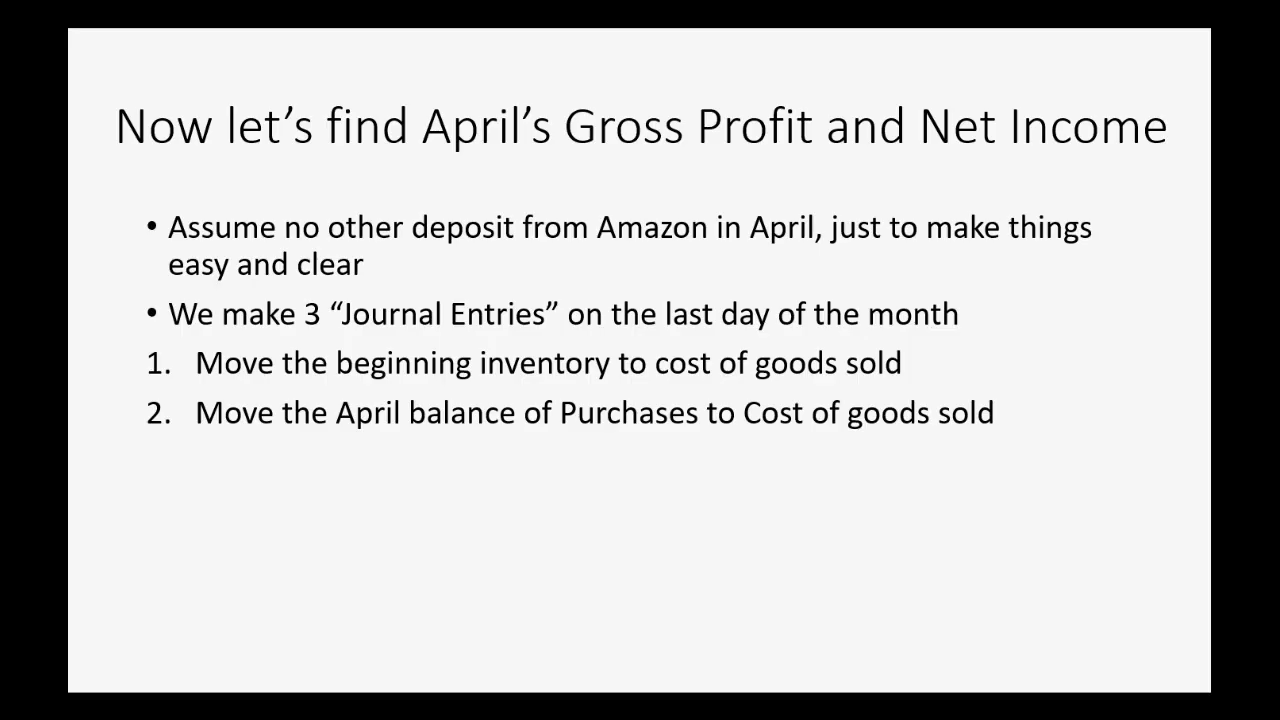
Step: Advance the PowerPoint slide past the second month-end entry, and start another general journal entry in QuickBooks
{"action": "left_click", "coordinate": [1037, 374]}
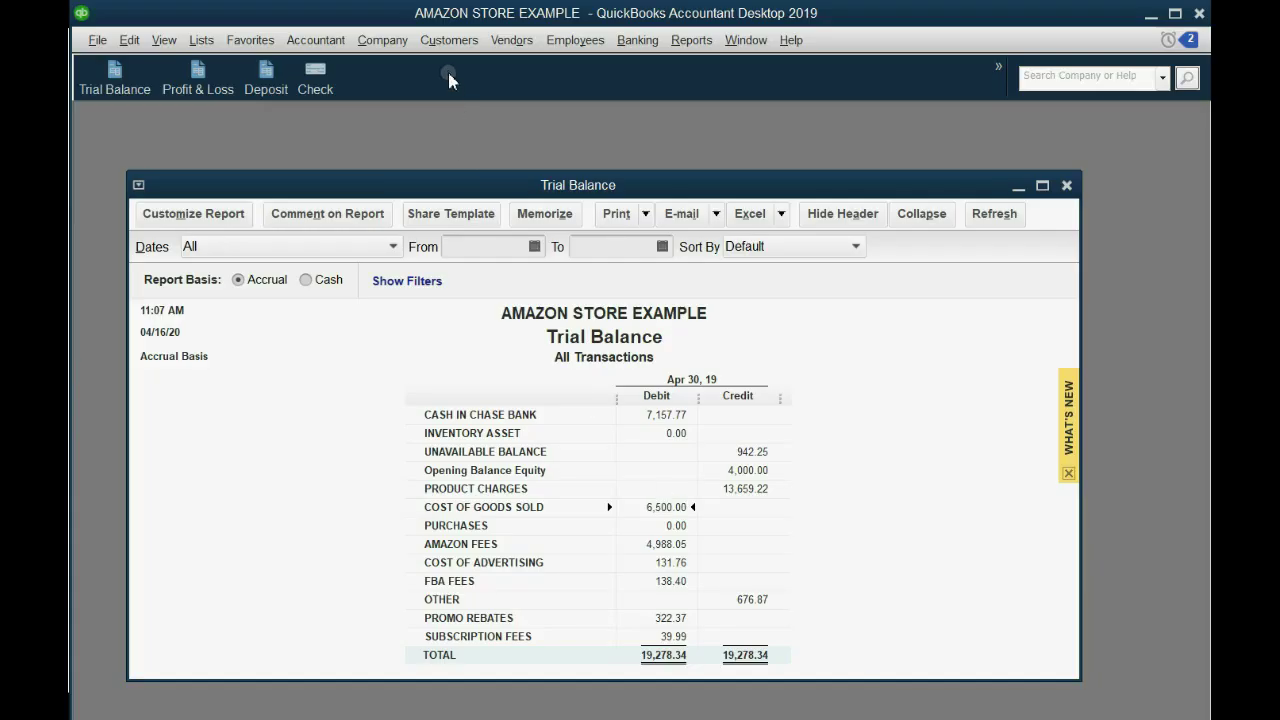
{"action": "left_click", "coordinate": [400, 46]}
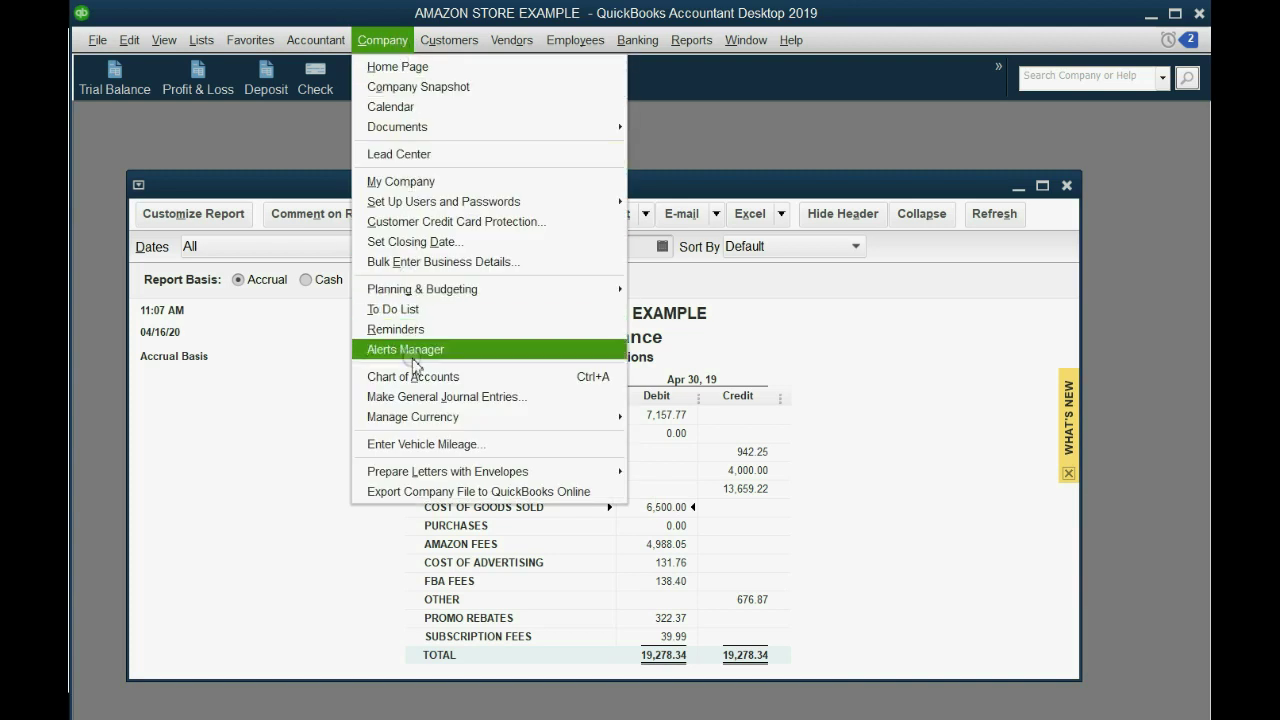
{"action": "left_click", "coordinate": [417, 396]}
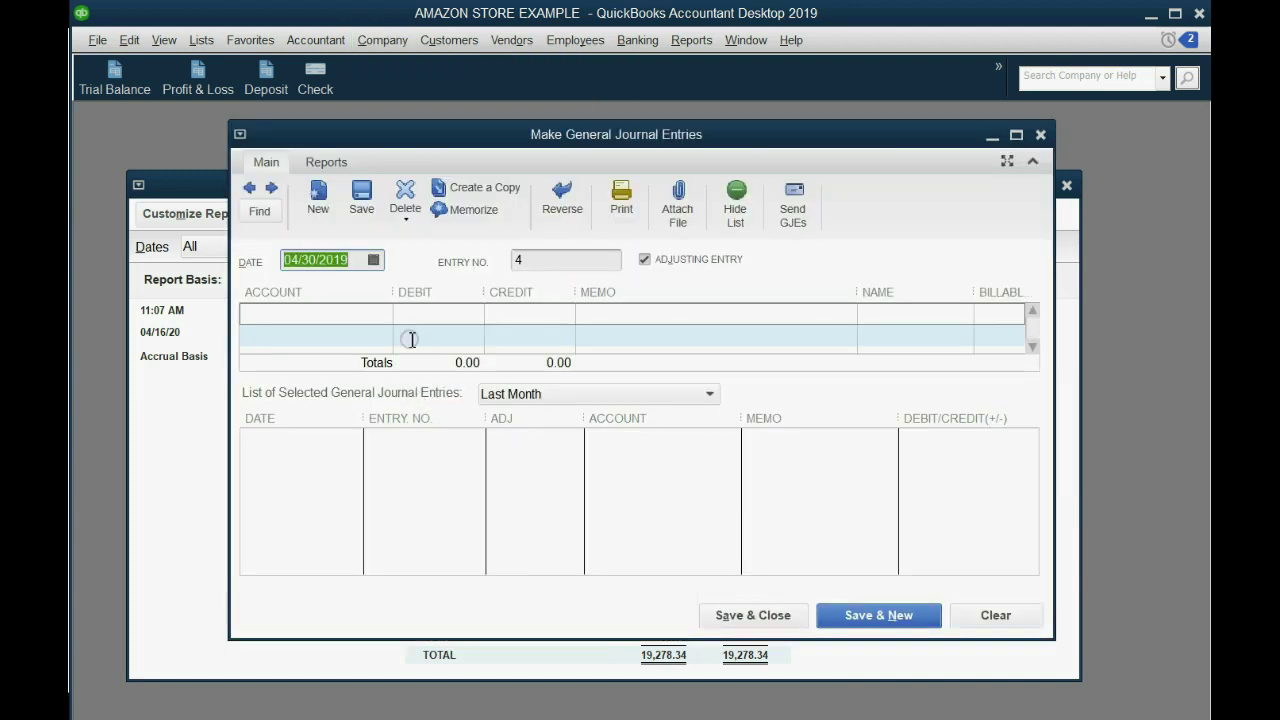
Step: Set the first journal line to INVENTORY ASSET with a debit of 3,000.00 and move on to the second line
{"action": "left_click", "coordinate": [385, 314]}
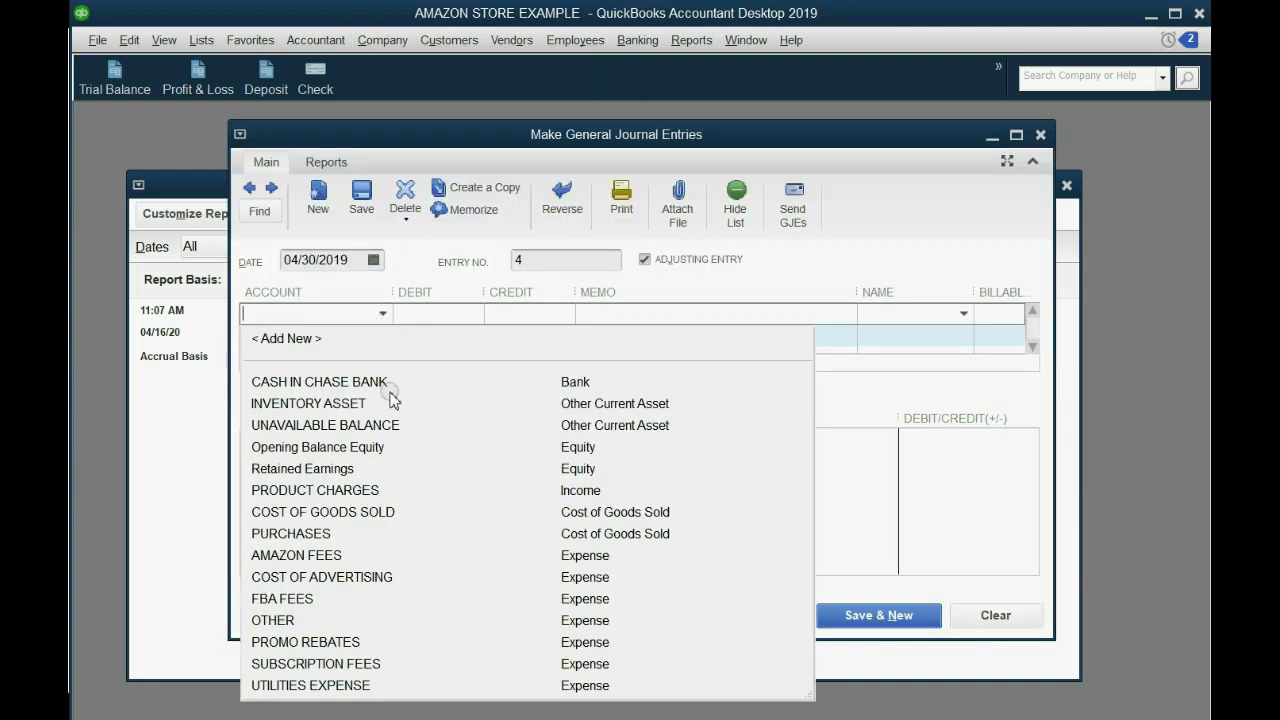
{"action": "left_click", "coordinate": [388, 405]}
{"action": "left_click", "coordinate": [423, 313]}
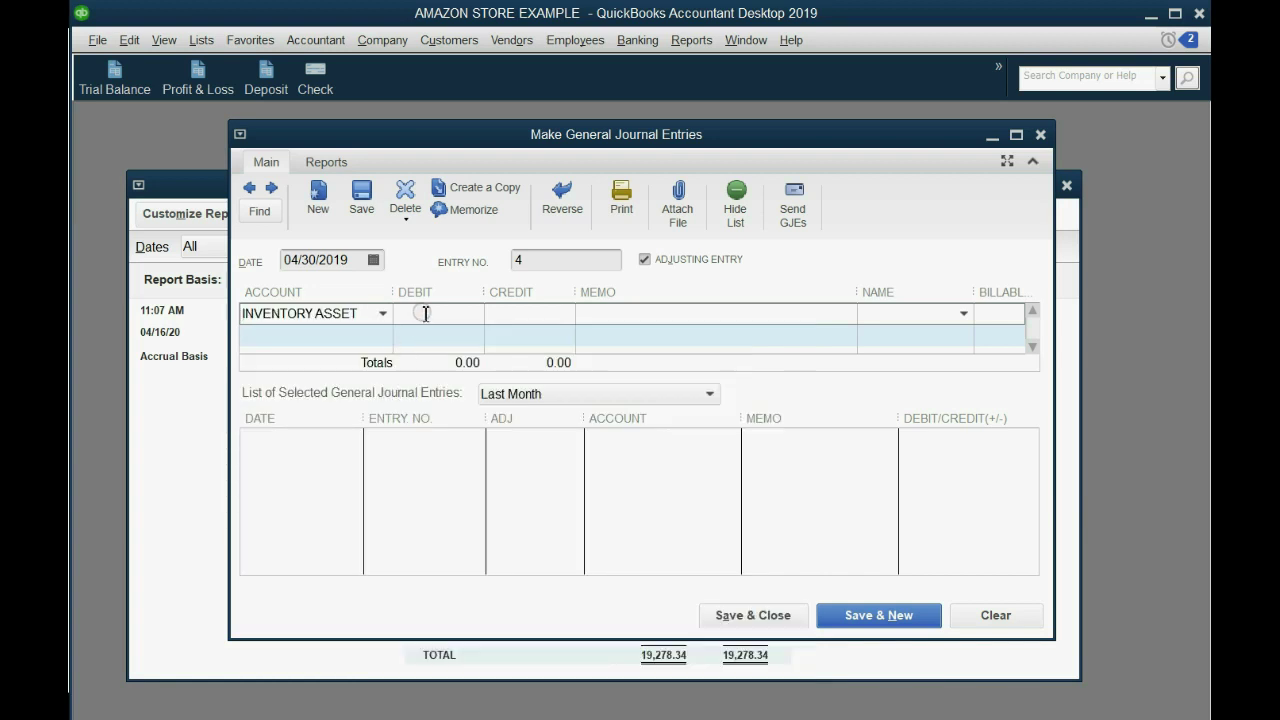
{"action": "type", "text": "3000"}
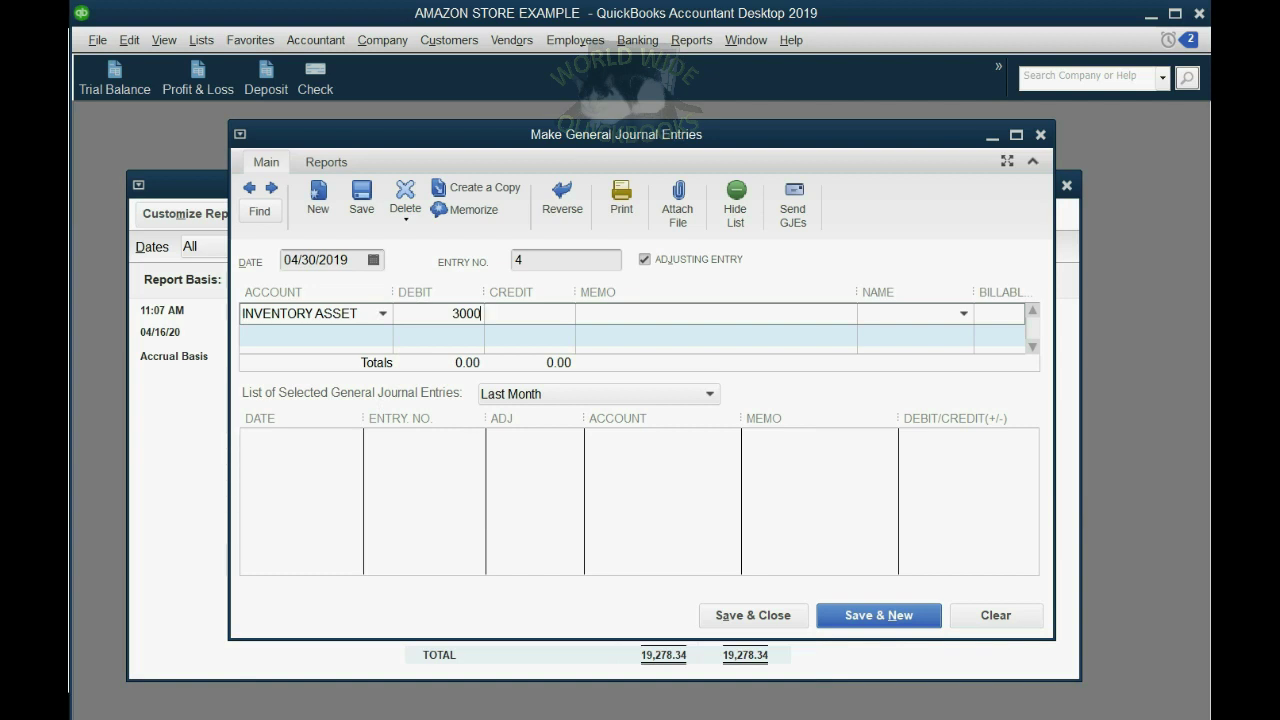
{"action": "key", "text": "Tab"}
{"action": "key", "text": "Tab"}
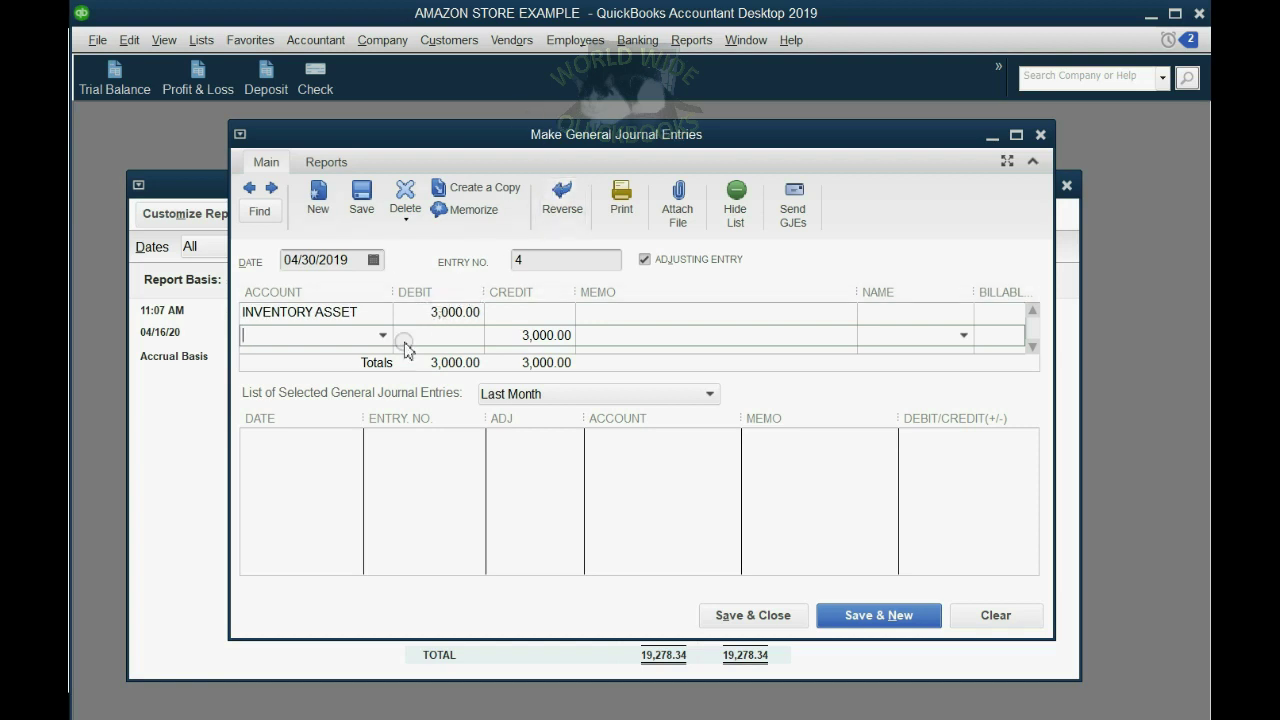
Step: Assign the 3,000.00 credit on the second line to COST OF GOODS SOLD, and save and close the journal entry
{"action": "left_click", "coordinate": [384, 336]}
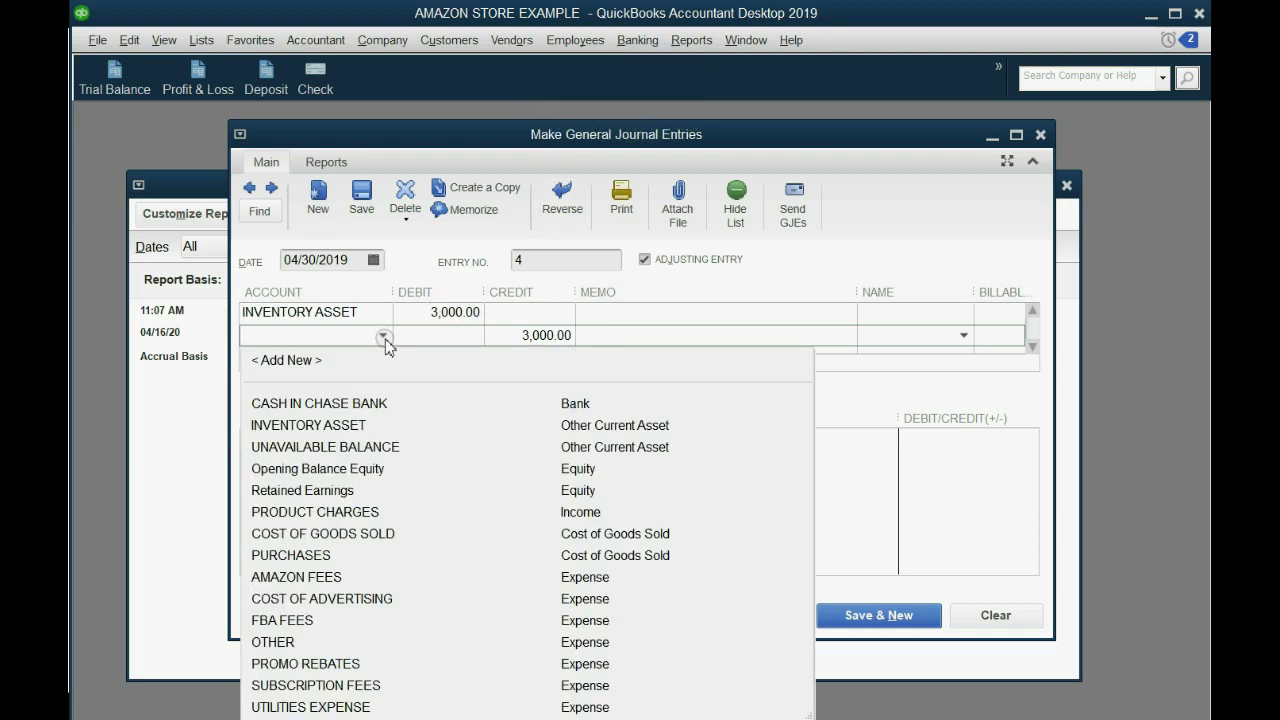
{"action": "left_click", "coordinate": [495, 545]}
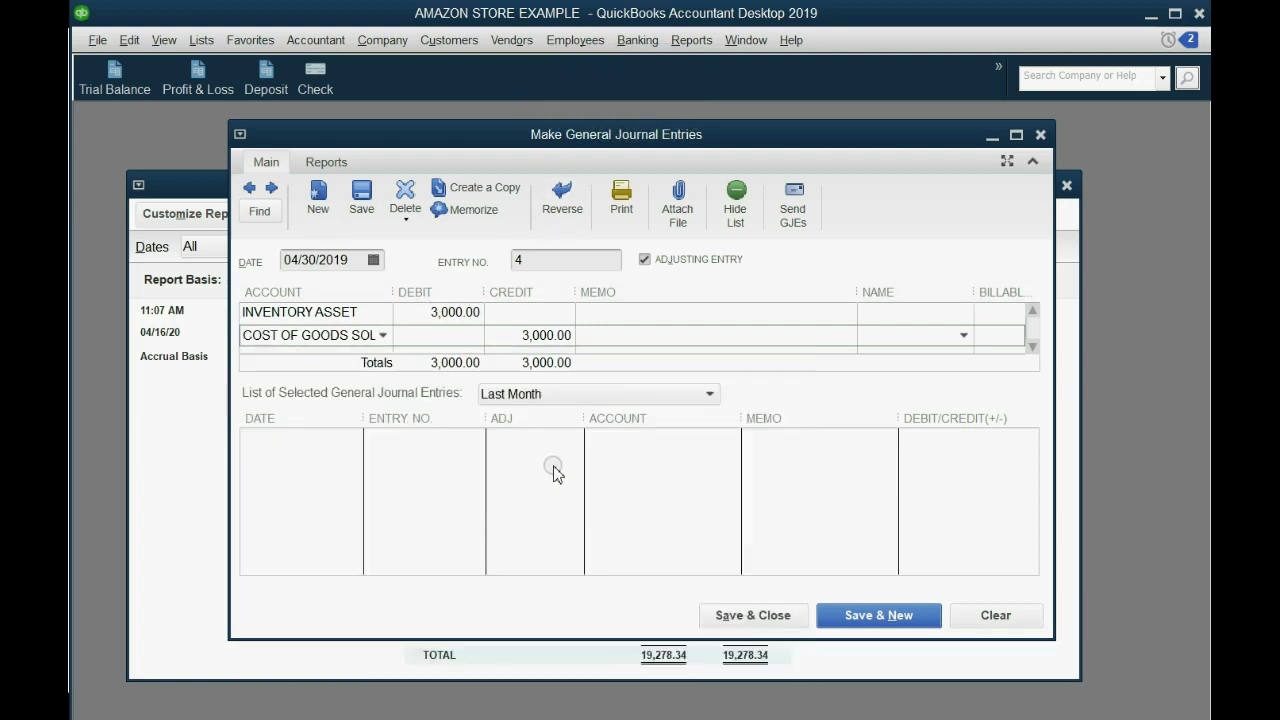
{"action": "left_click", "coordinate": [723, 606]}
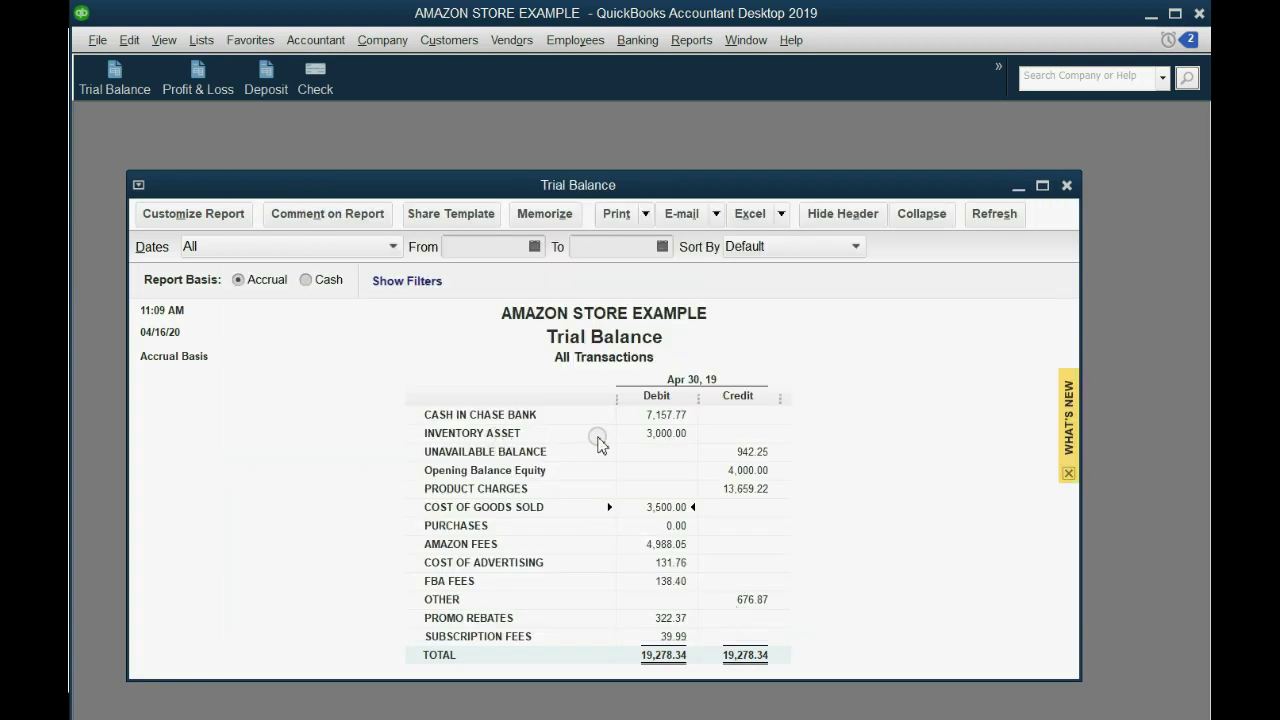
Step: Check INVENTORY ASSET in the Trial Balance, then examine the journal entries in the transaction detail behind COST OF GOODS SOLD
{"action": "left_click", "coordinate": [660, 436]}
{"action": "left_click", "coordinate": [657, 509]}
{"action": "double_click", "coordinate": [677, 510]}
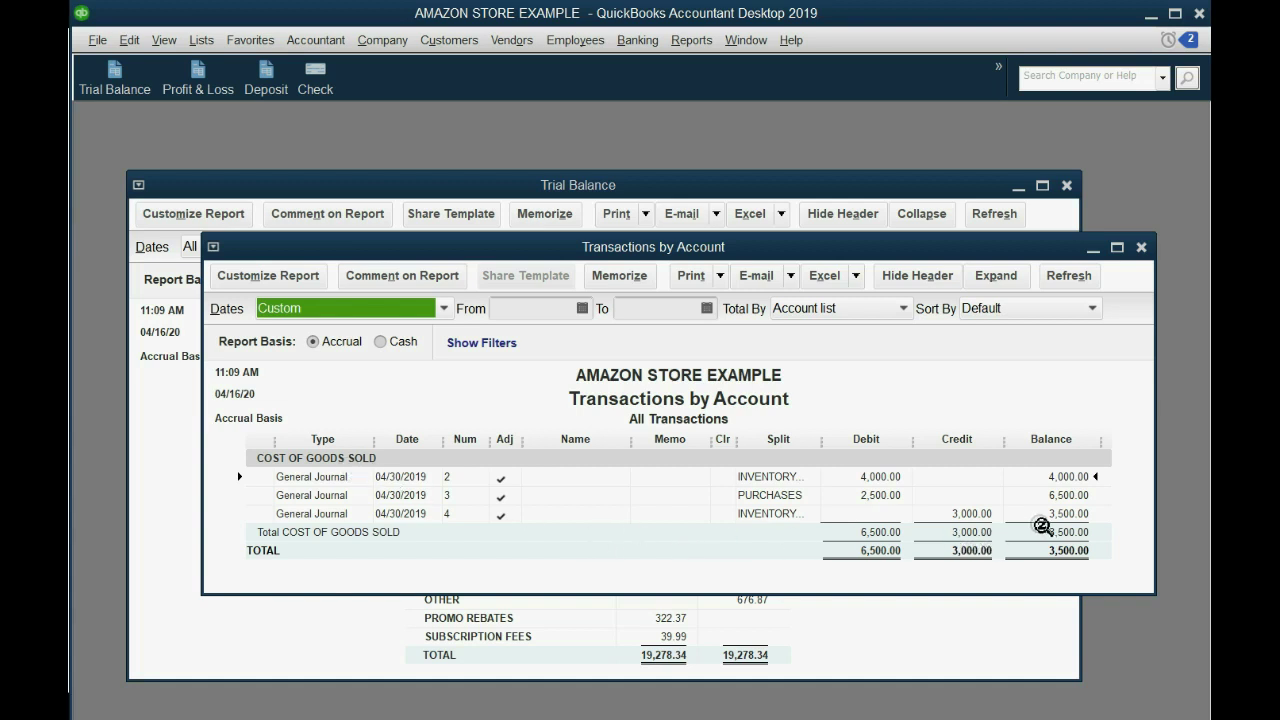
{"action": "left_click", "coordinate": [872, 478]}
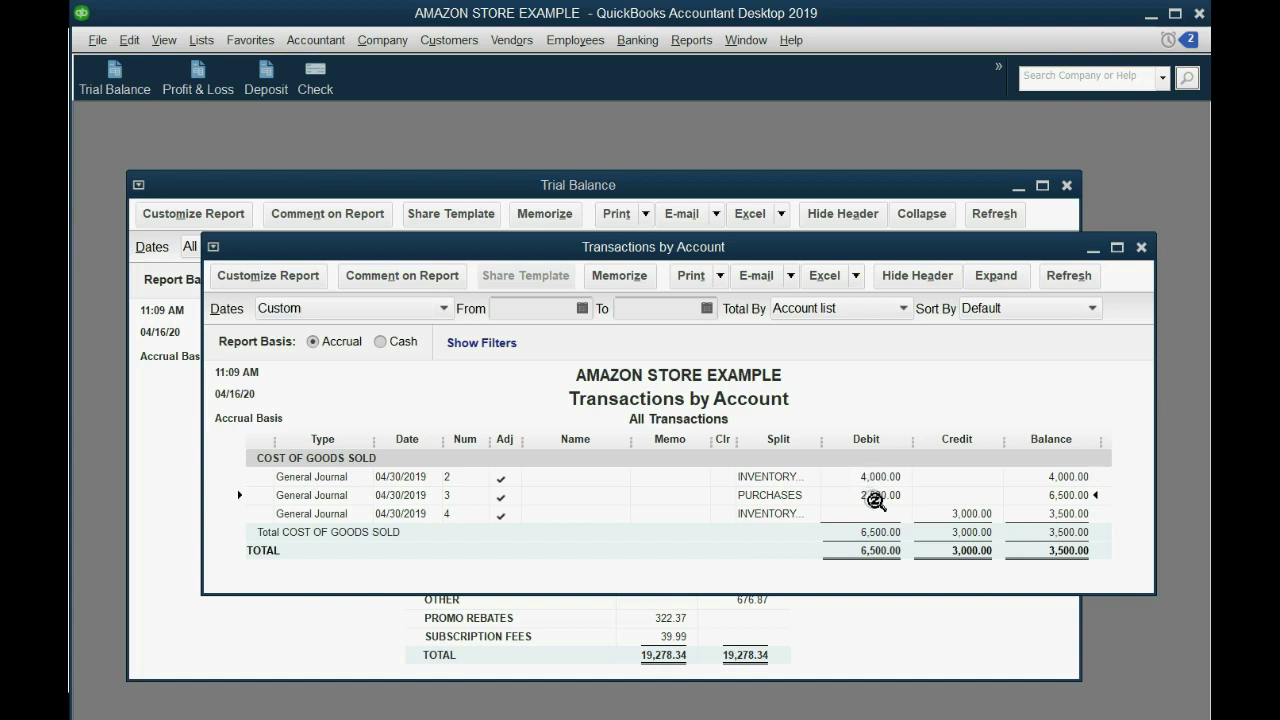
{"action": "left_click", "coordinate": [960, 515]}
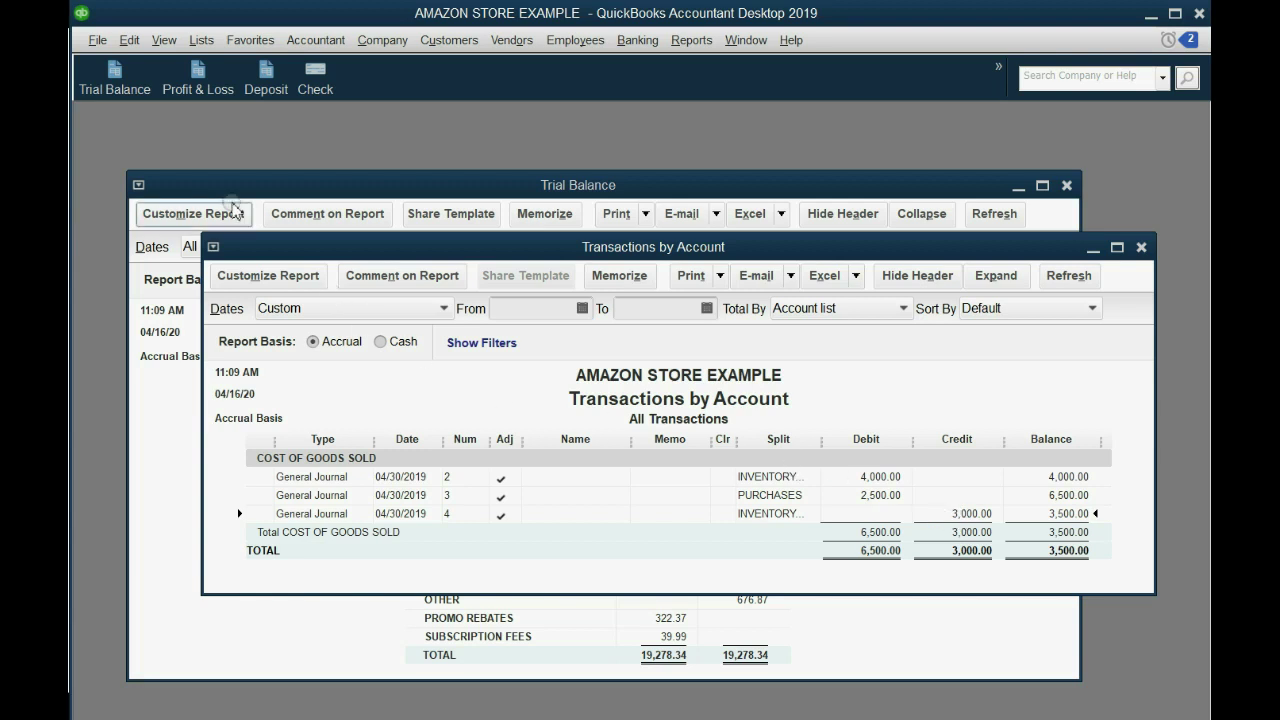
Step: Open the Profit & Loss report and examine the PRODUCT CHARGES and COST OF GOODS SOLD amounts for April
{"action": "left_click", "coordinate": [193, 80]}
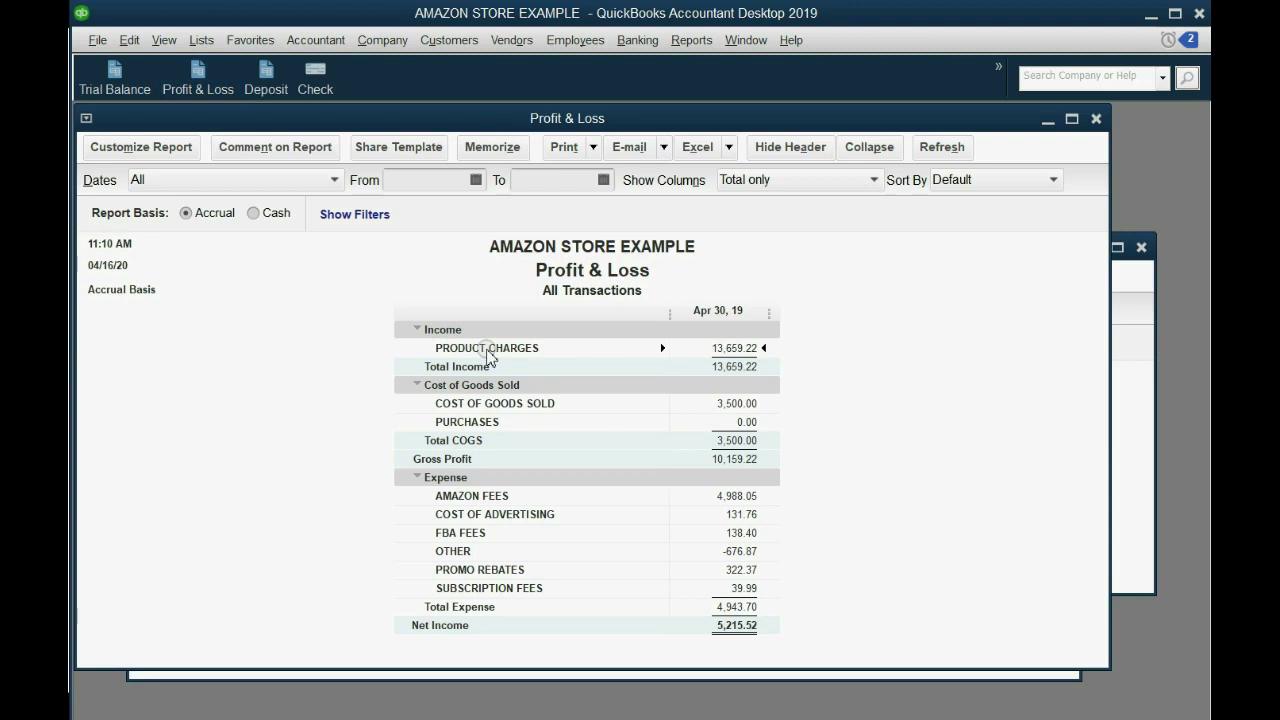
{"action": "double_click", "coordinate": [777, 350]}
{"action": "double_click", "coordinate": [755, 399]}
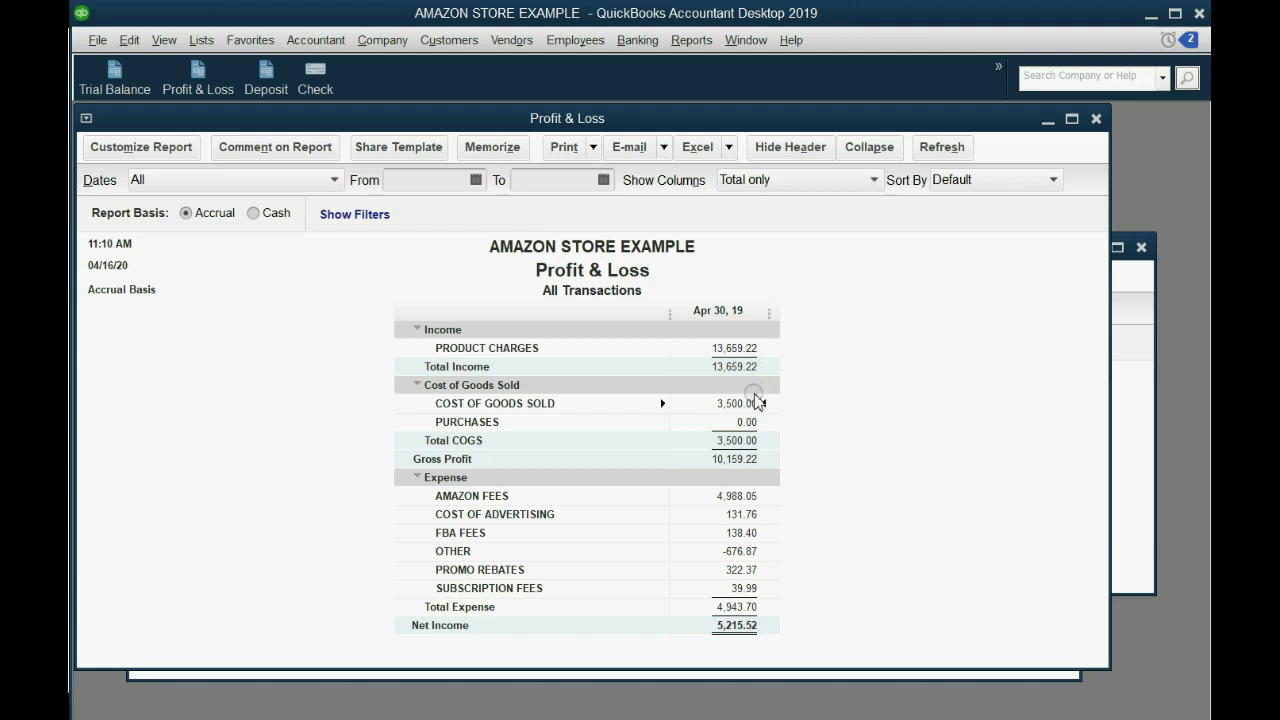